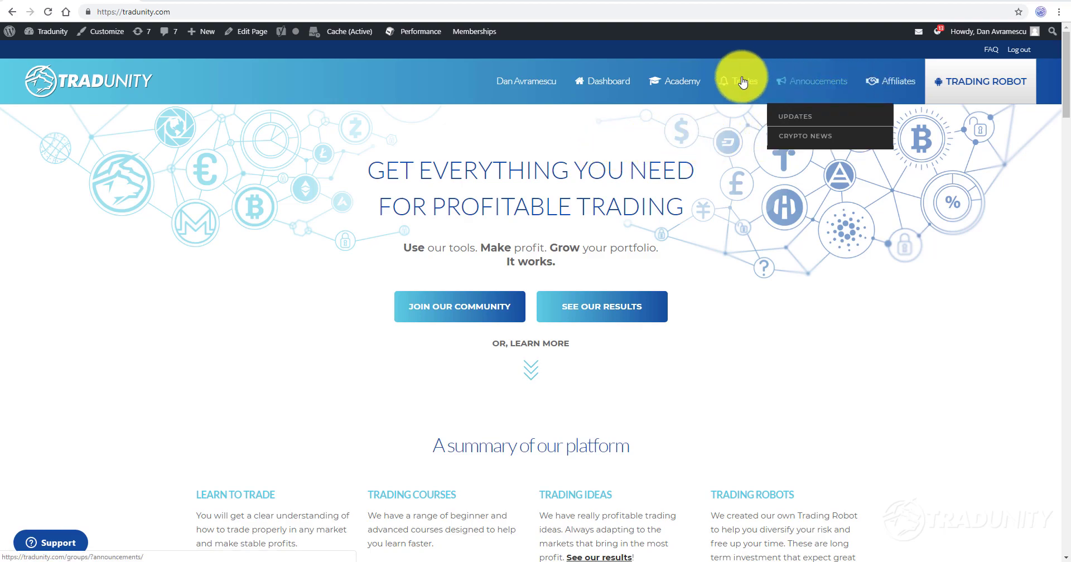
Step: Go to the Trading Tools and Resources page from the Trades menu on Tradunity
mouse_move(742, 82)
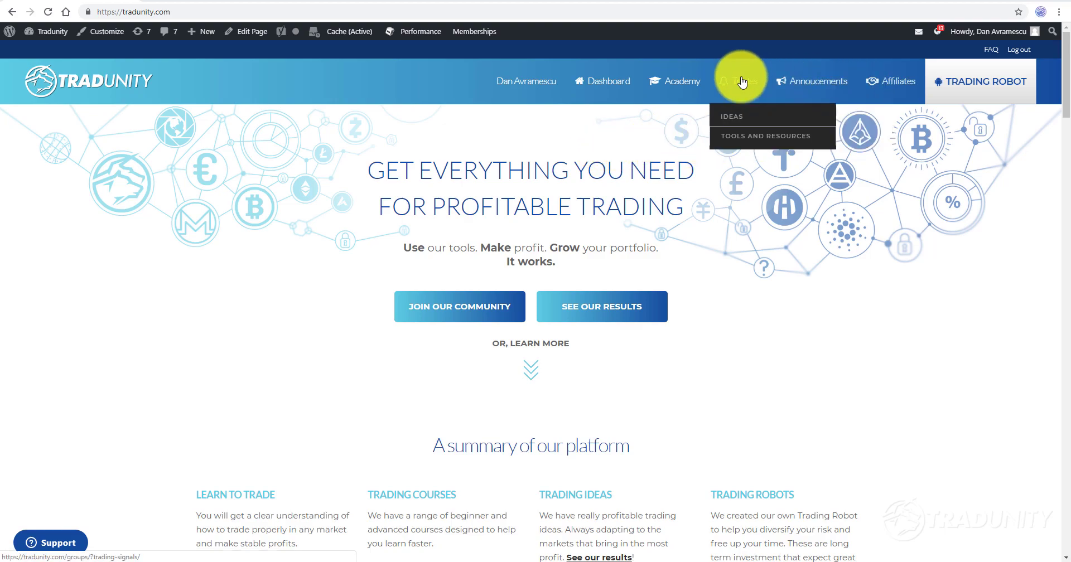
click(738, 141)
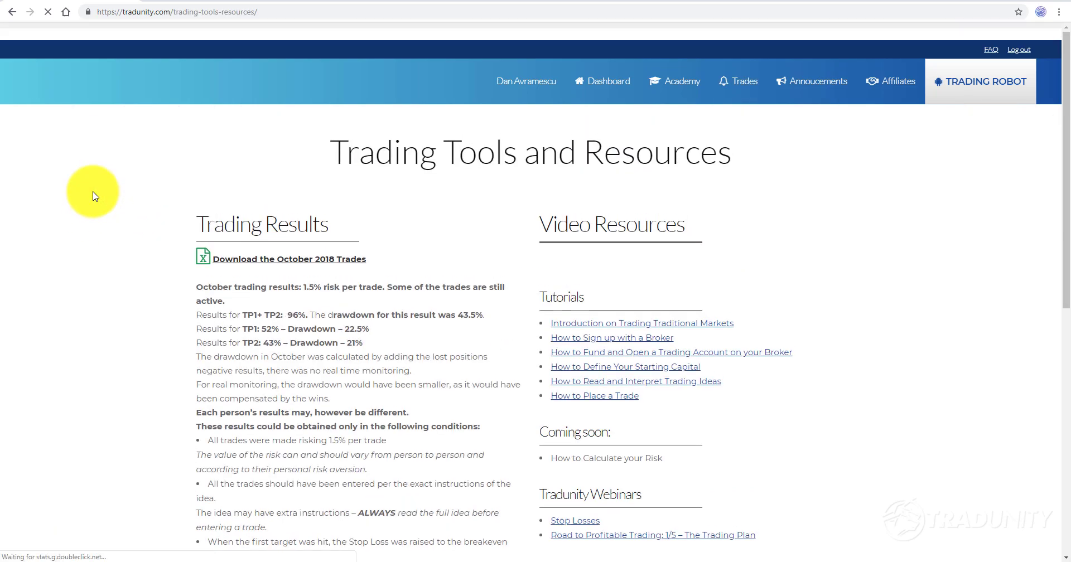
Step: Scroll down the resources page toward the Trading Results download links
scroll(91, 192, down, 2)
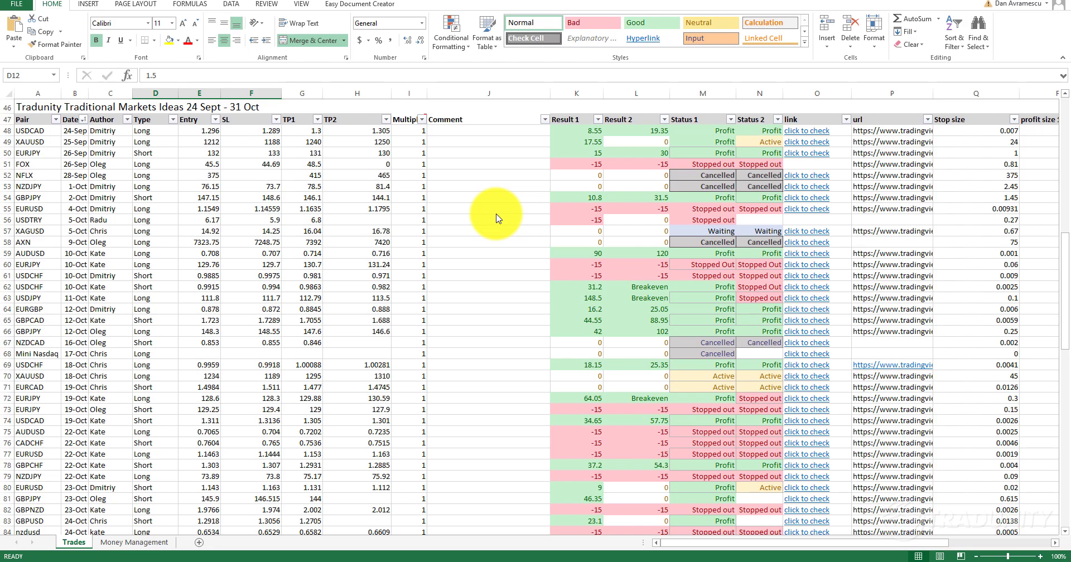
Step: Scroll the Trades sheet back up to row 1 to show capital 1000 and 1.5% risk
scroll(497, 219, up, 14)
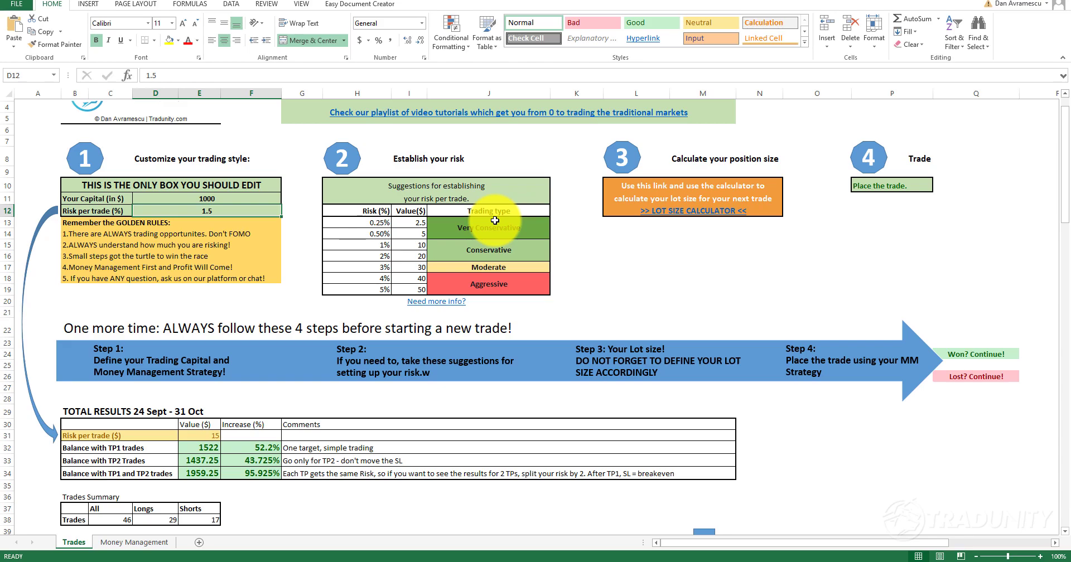
scroll(495, 221, up, 1)
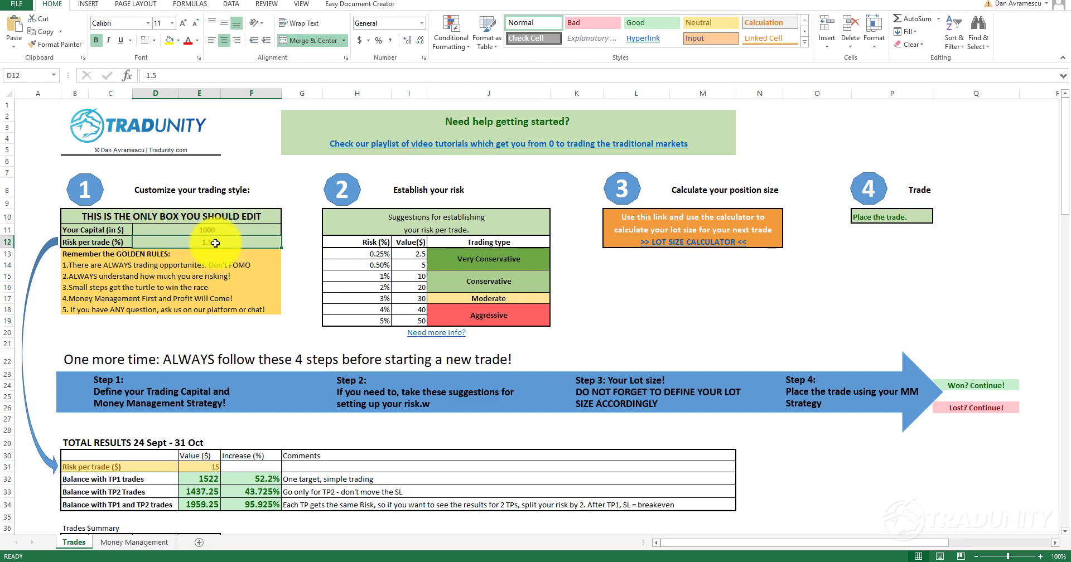
text(1)
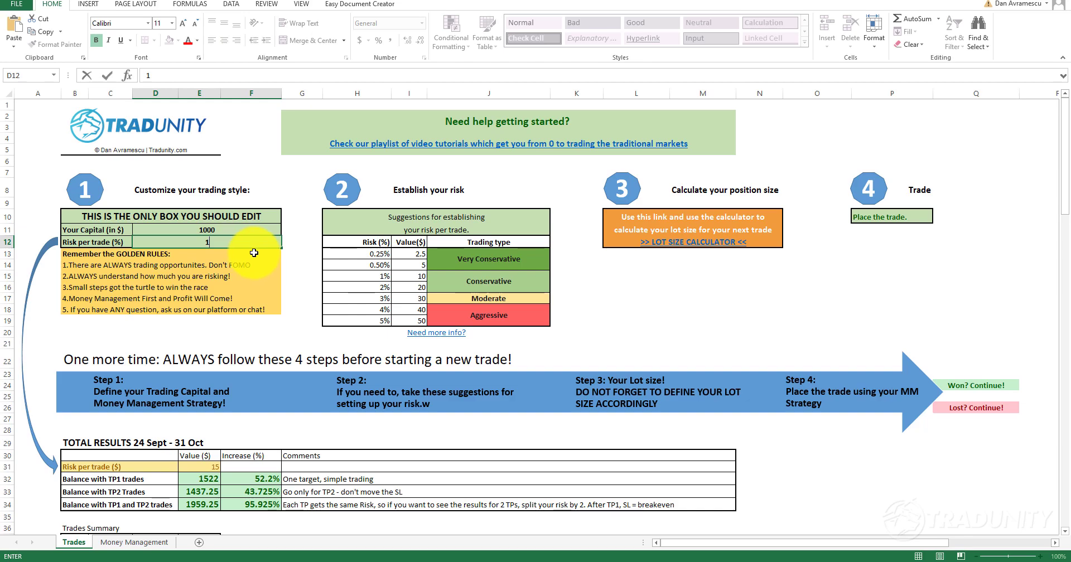
key(Return)
click(249, 241)
text(0.5)
key(Return)
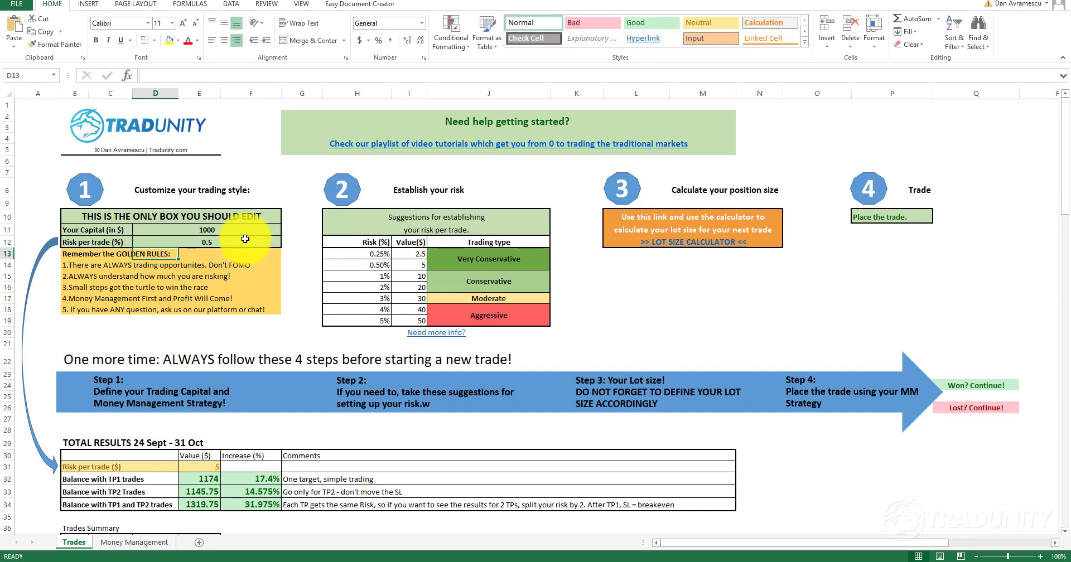
click(245, 239)
text(2)
key(Return)
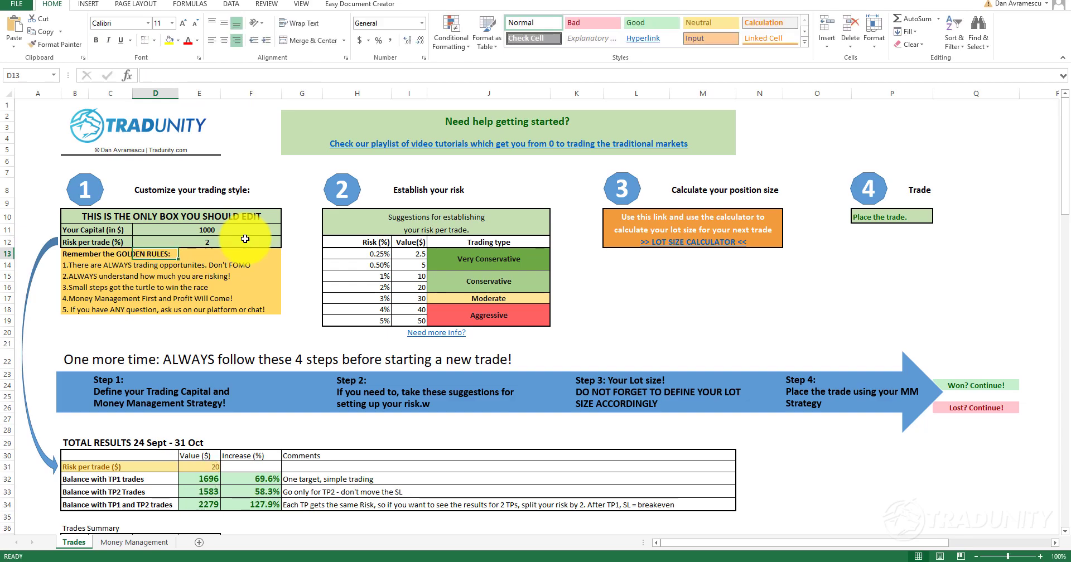
click(245, 239)
text(3)
key(Return)
click(245, 238)
text(1.5)
key(Return)
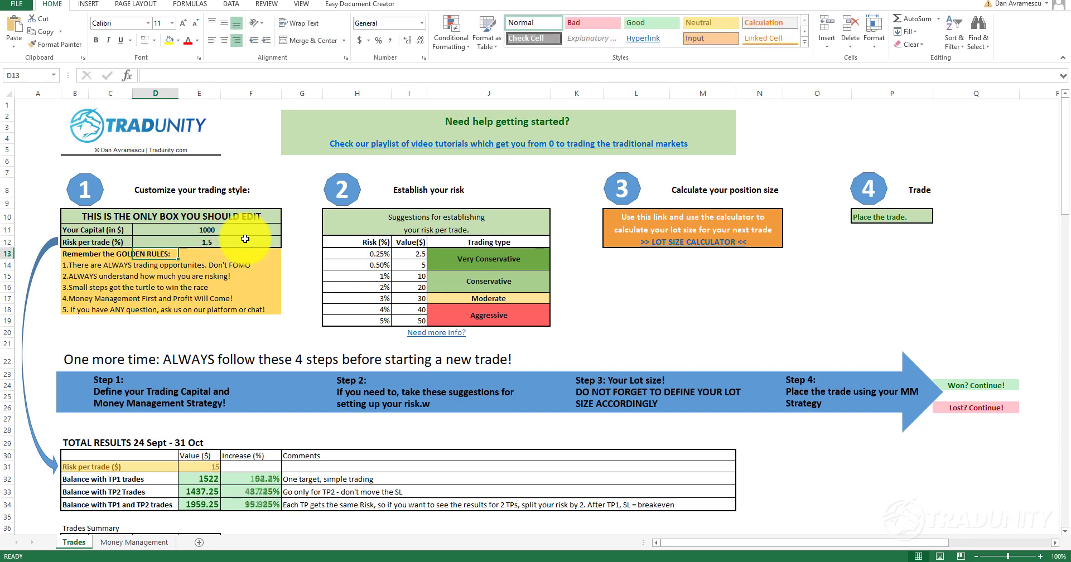
Step: Give the Risk per trade ($) row B31:E31 red text on a bright yellow fill
drag(62, 467, 220, 472)
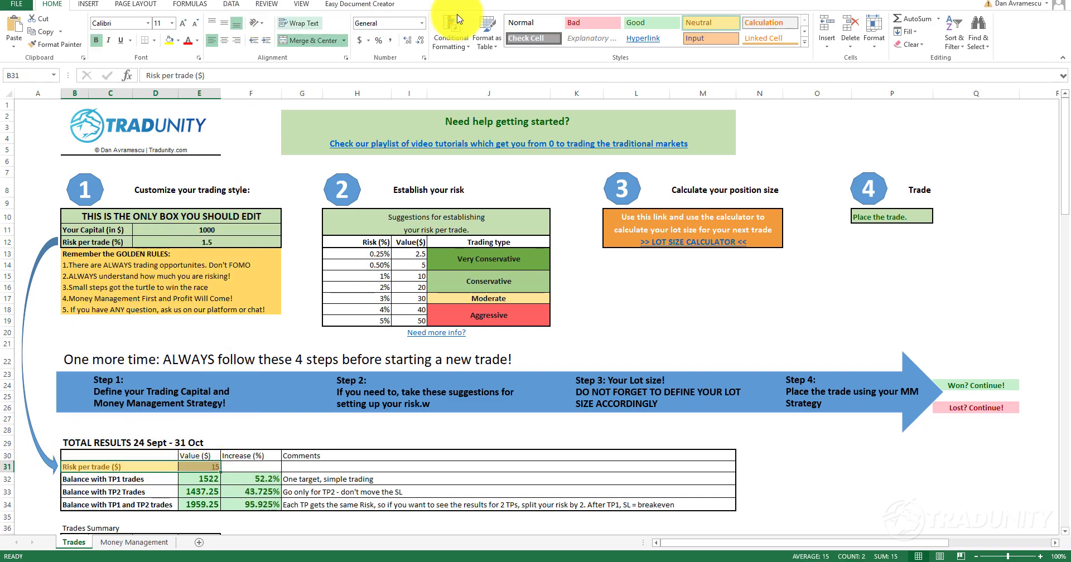
click(189, 40)
click(169, 40)
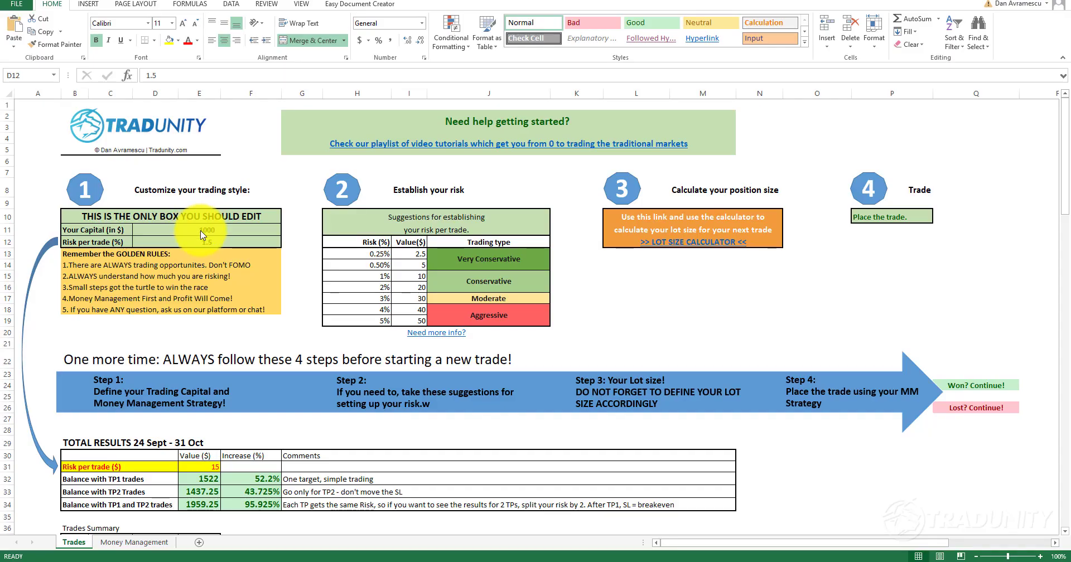
click(200, 231)
text(2000)
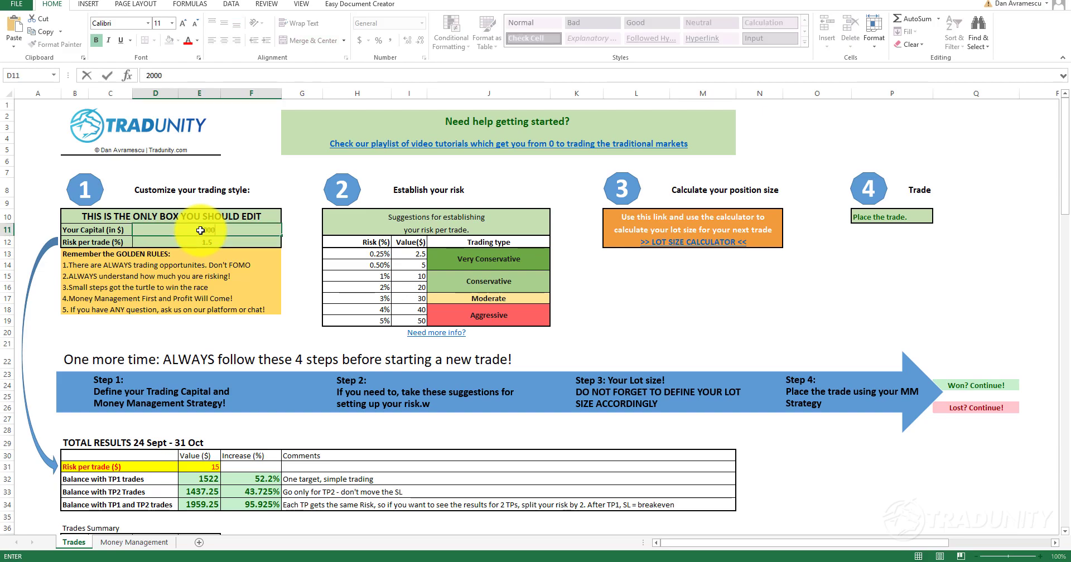
key(Return)
click(200, 231)
text(1500)
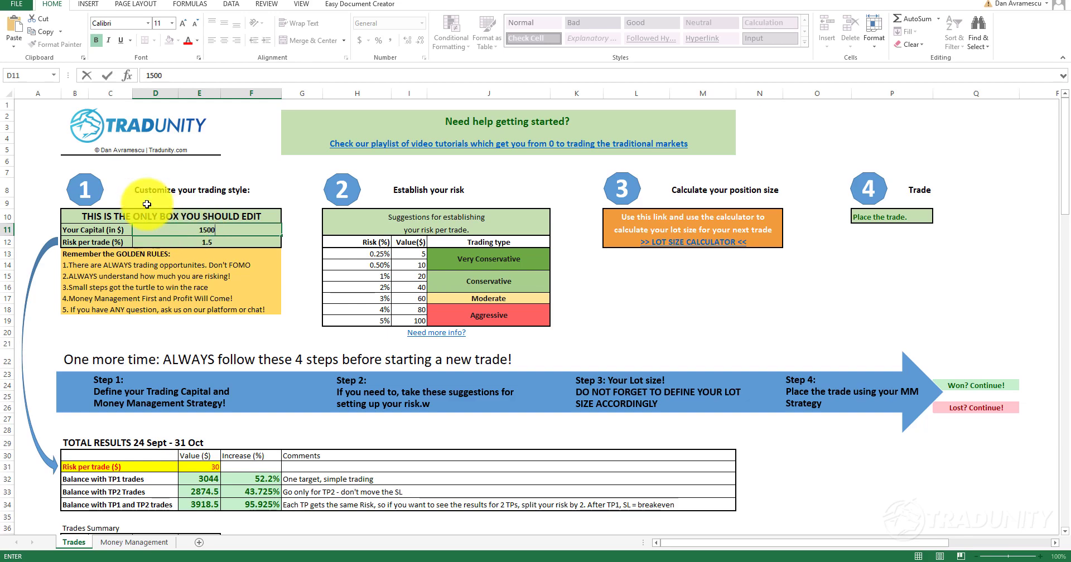
key(ctrl+Return)
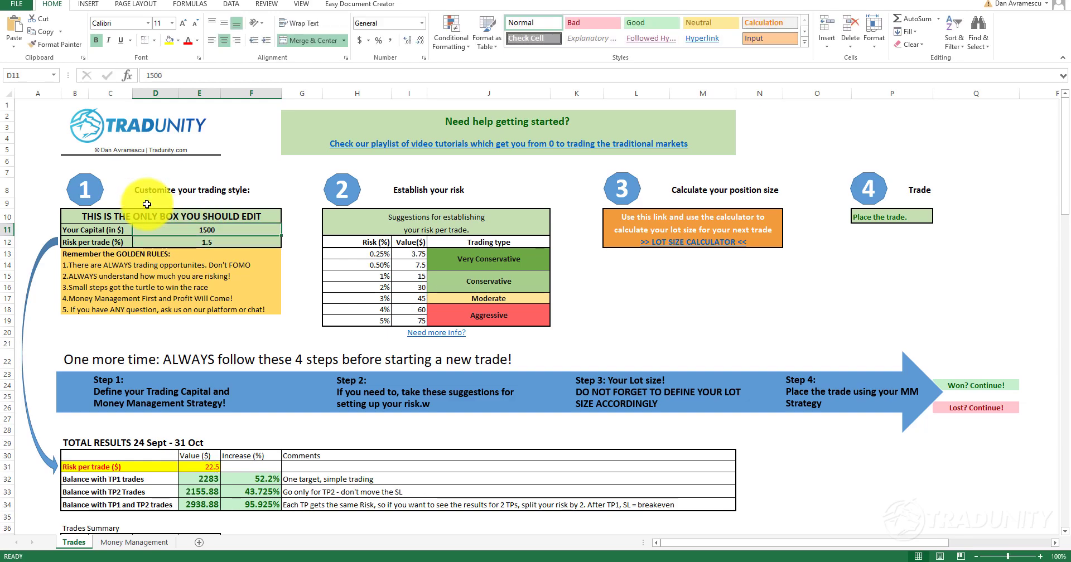
text(5000)
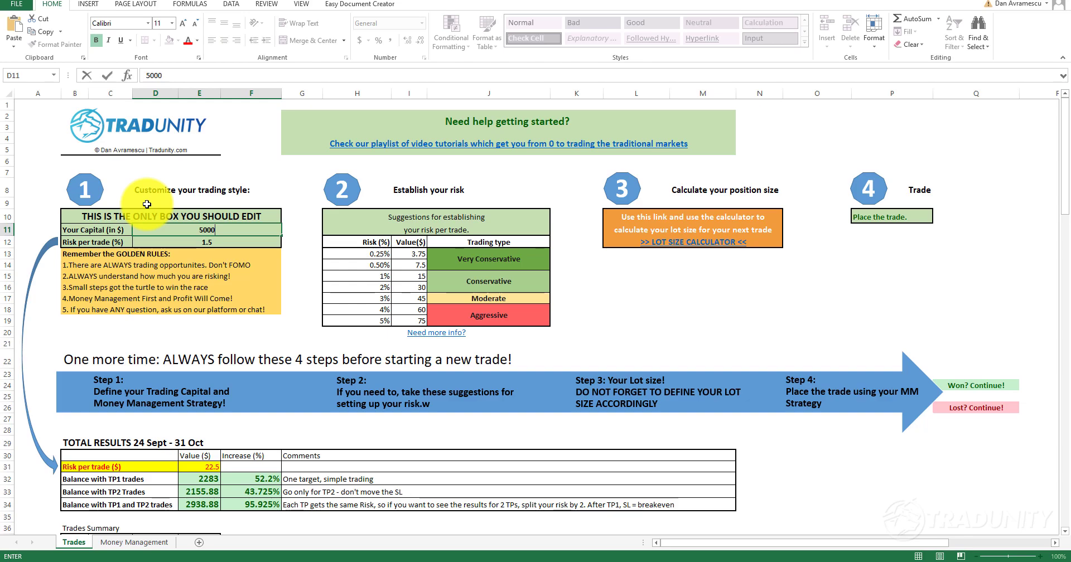
key(Return)
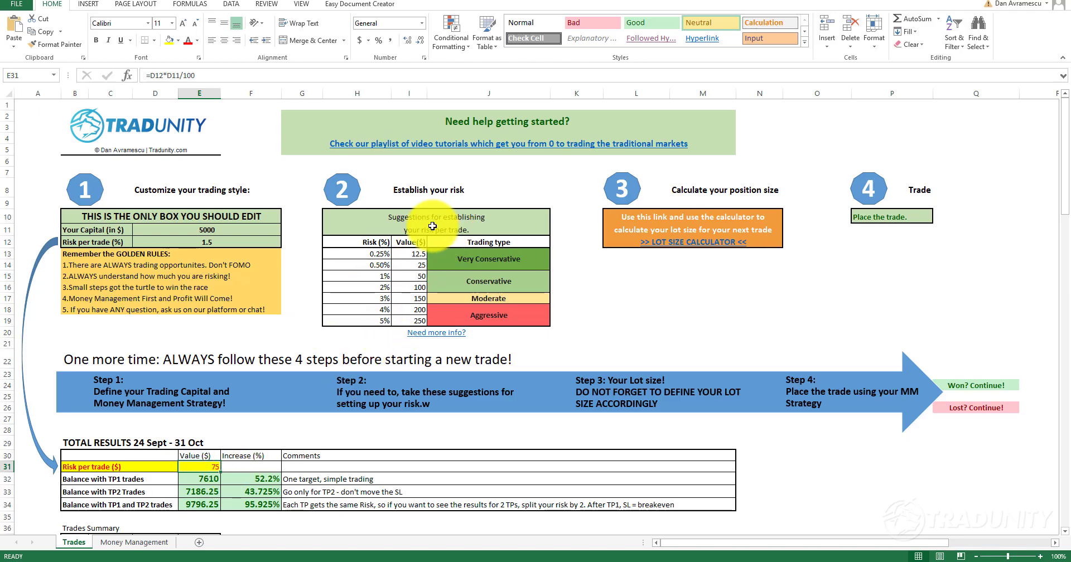
key(Up)
text(1000)
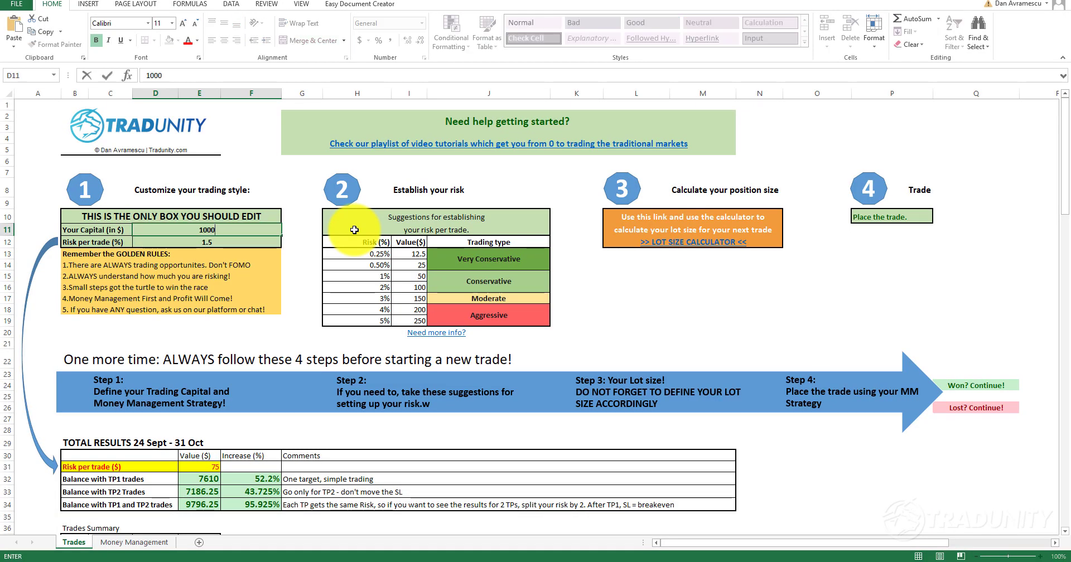
key(Return)
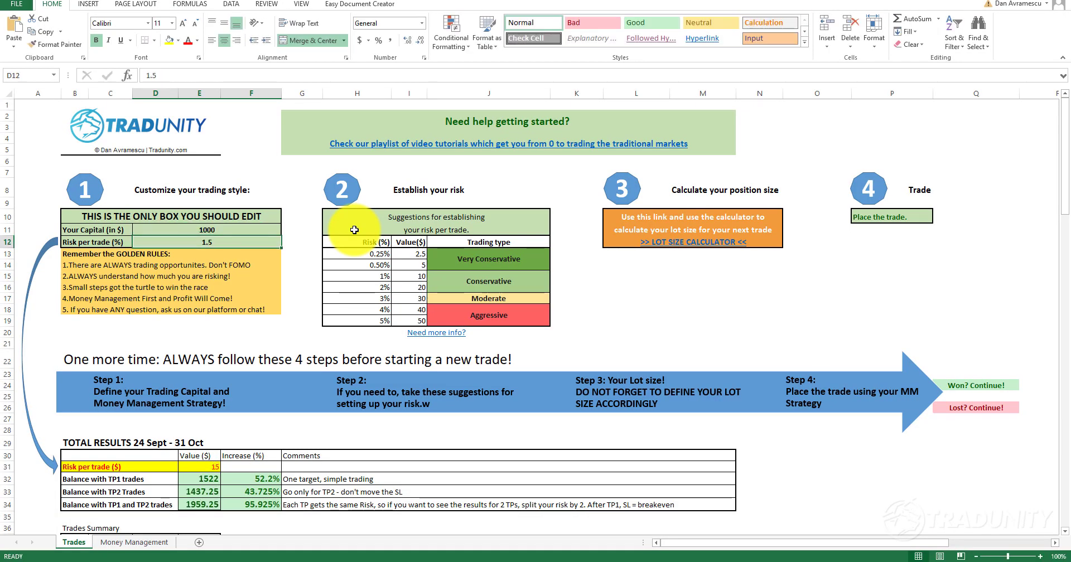
click(687, 246)
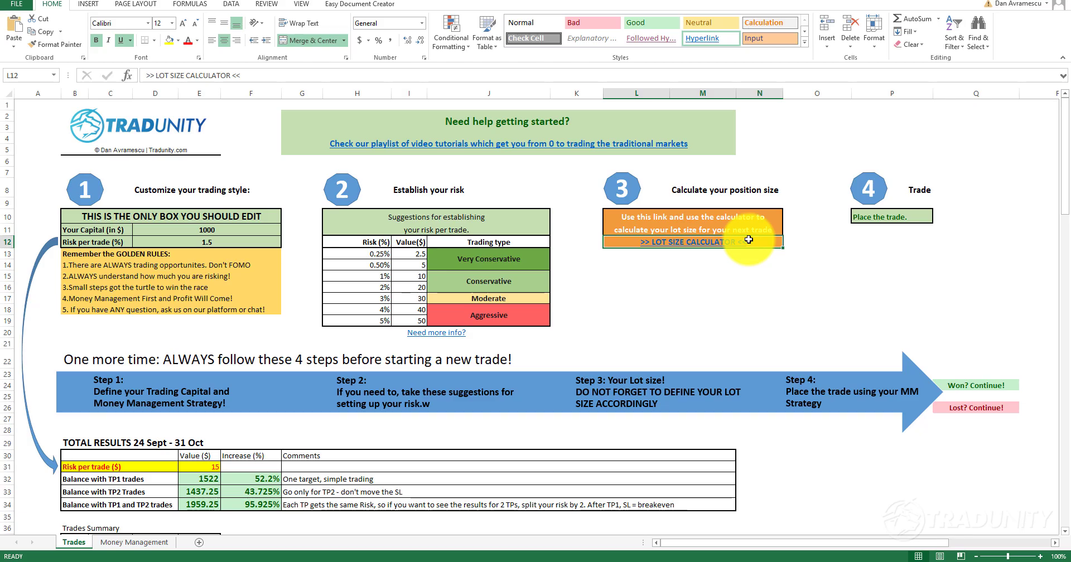
Step: In the lot size calculator, enter account size 1000 and risk ratio 1.5%
click(749, 240)
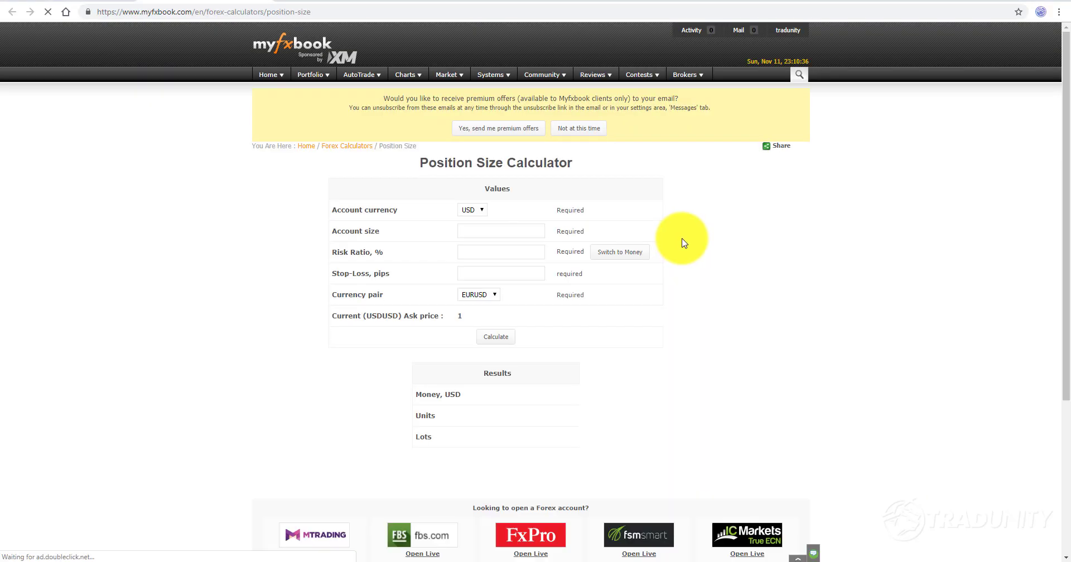
click(491, 226)
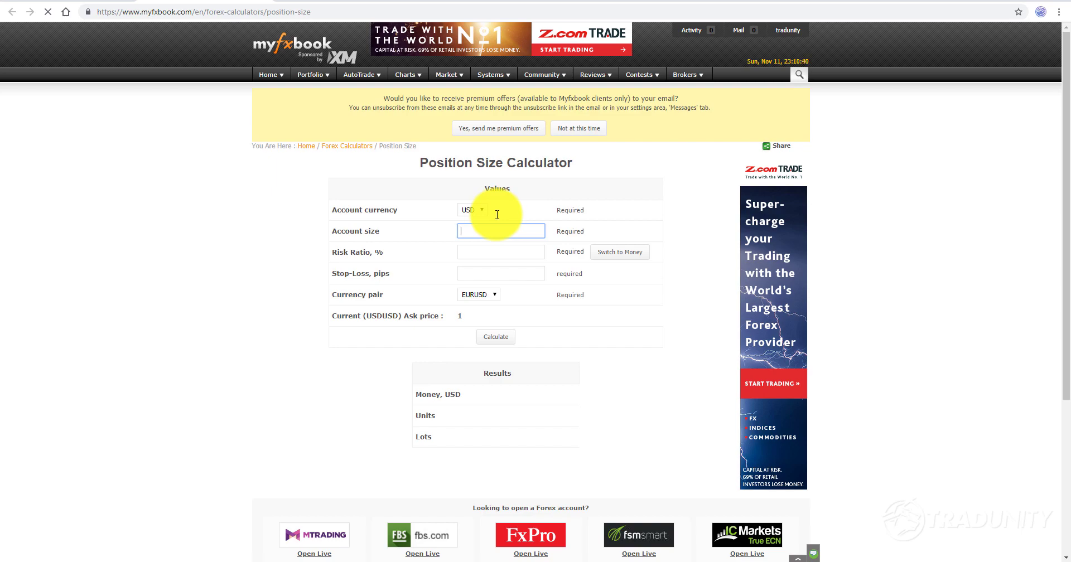
text(1000)
key(Tab)
text(1.5)
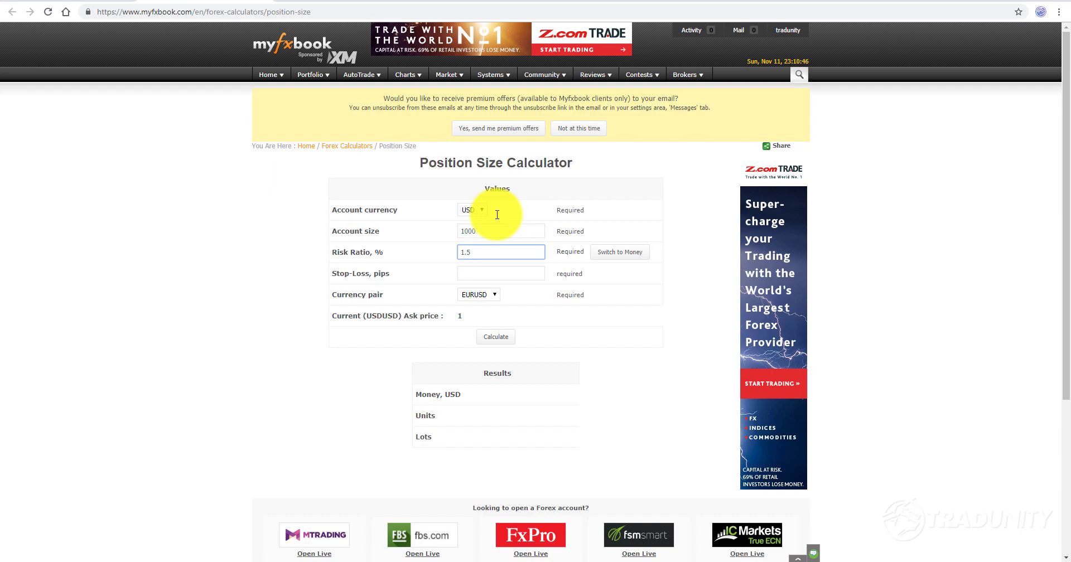
key(Tab)
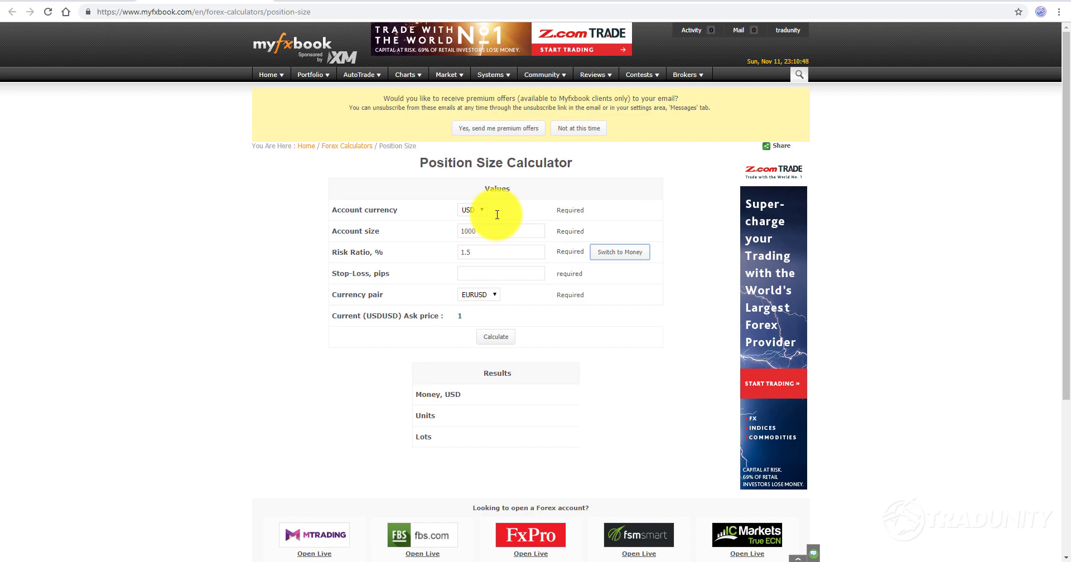
click(489, 273)
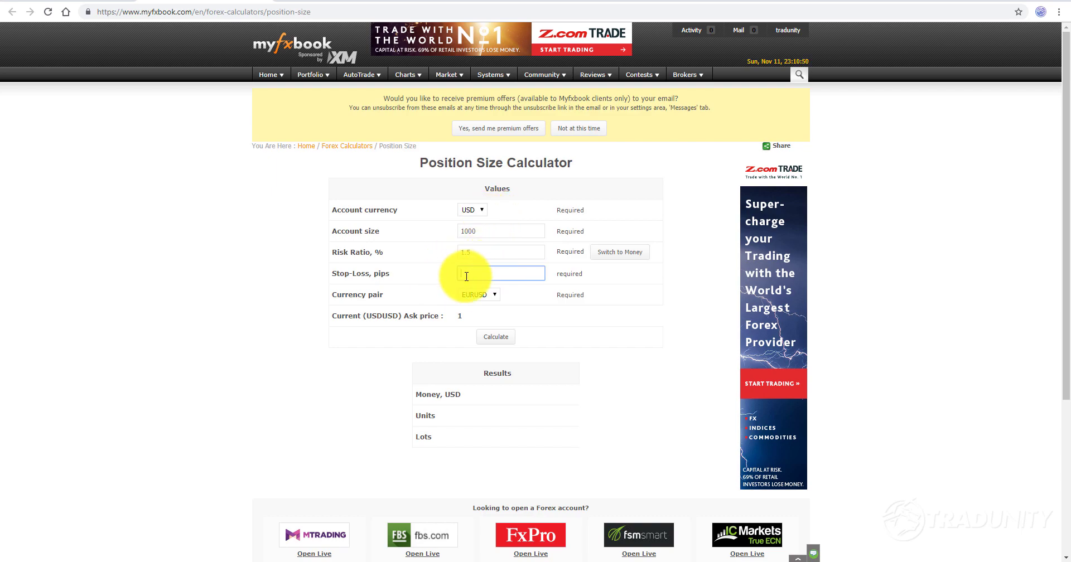
Step: Switch risk to money, enter 15 USD, and set the stop-loss to 250 pips
click(619, 261)
click(519, 252)
text(15)
click(535, 274)
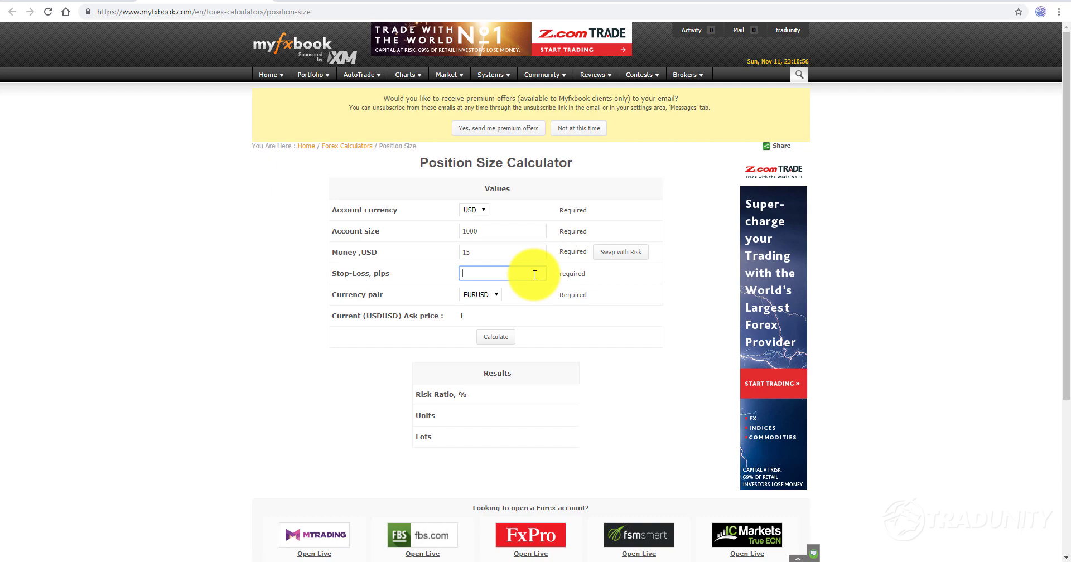
text(1)
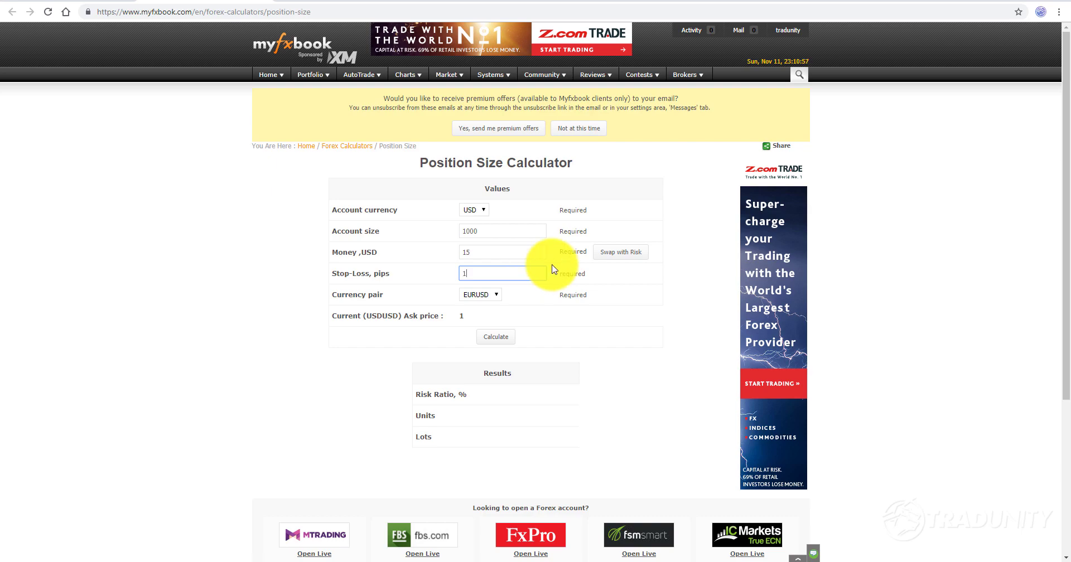
text(00)
double_click(527, 271)
text(250)
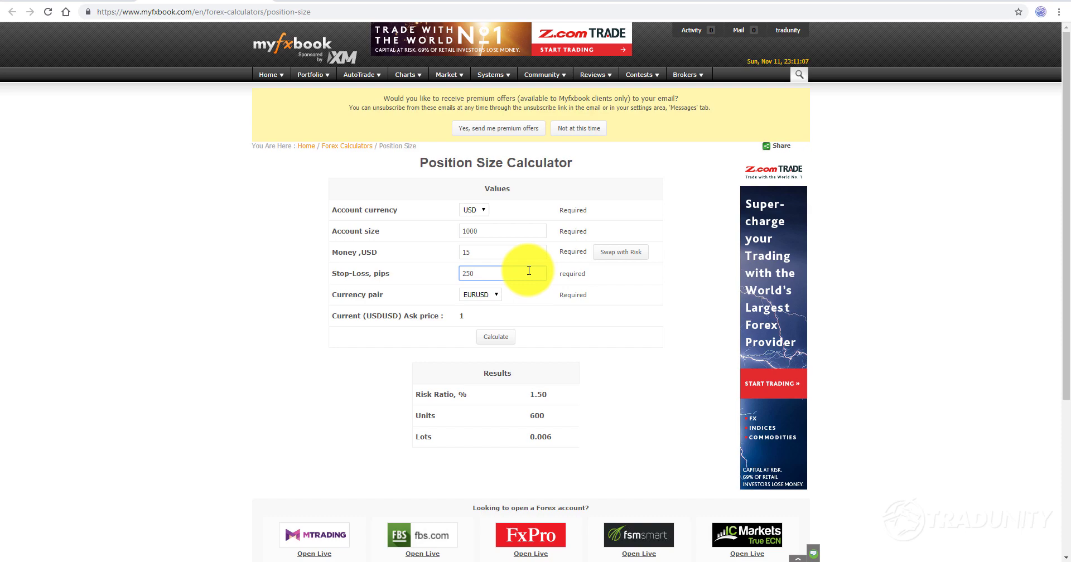
Step: Review the 0.006-lot result and switch the risk back to percentage
click(539, 432)
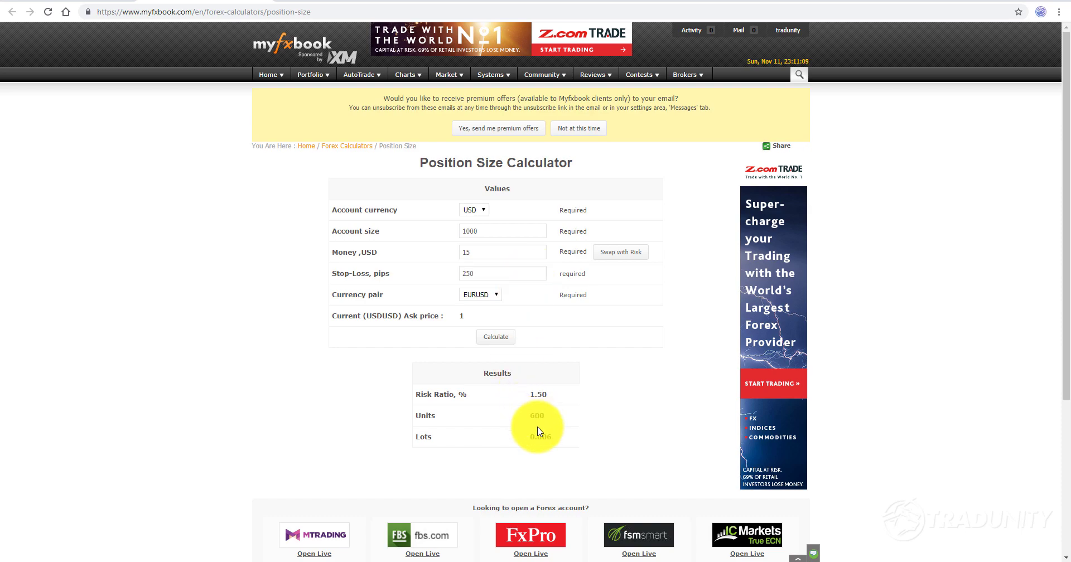
double_click(539, 439)
click(500, 269)
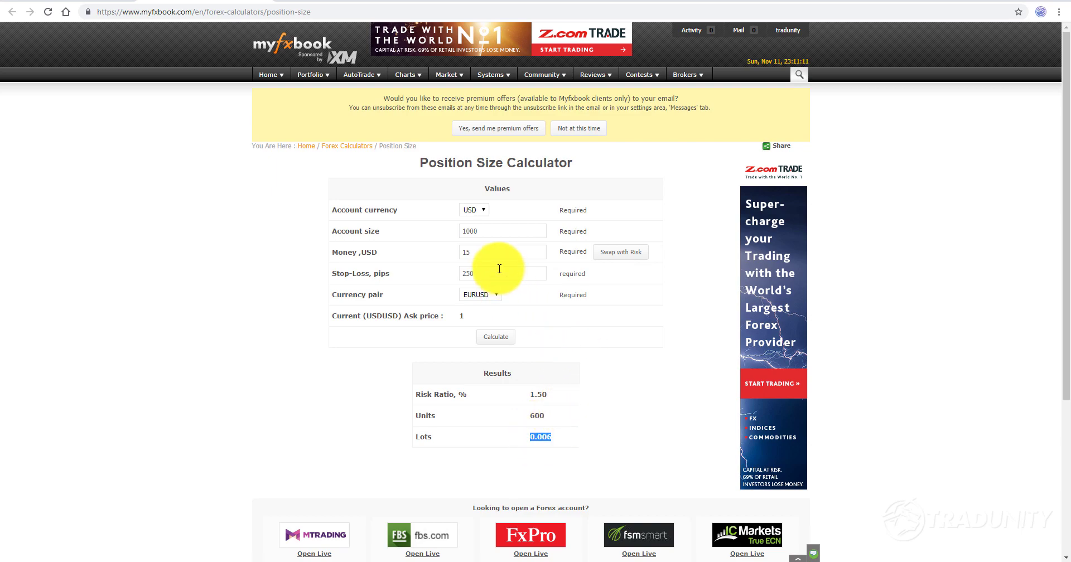
click(621, 253)
double_click(491, 271)
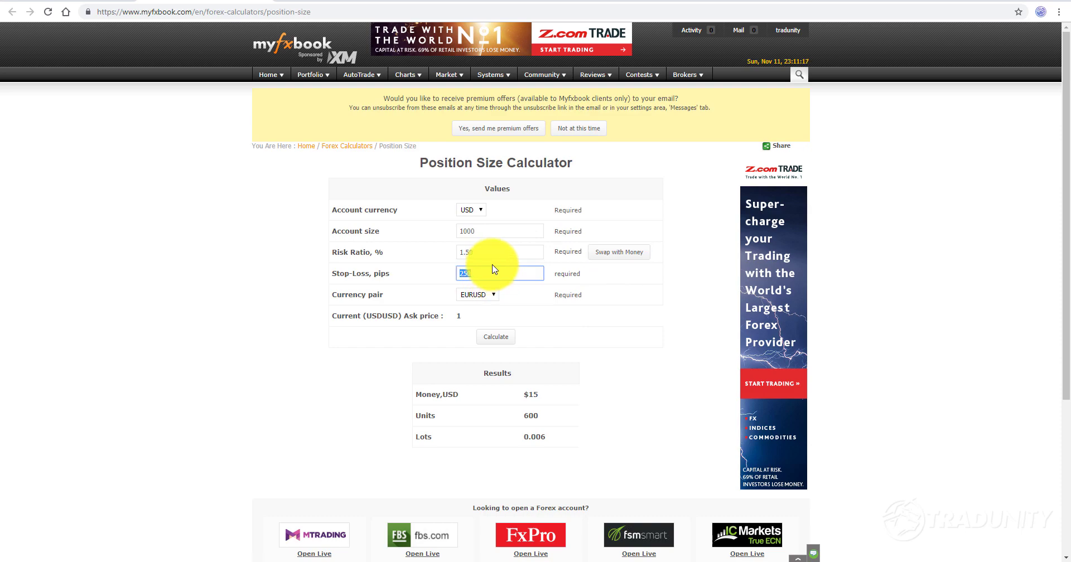
drag(406, 280, 334, 273)
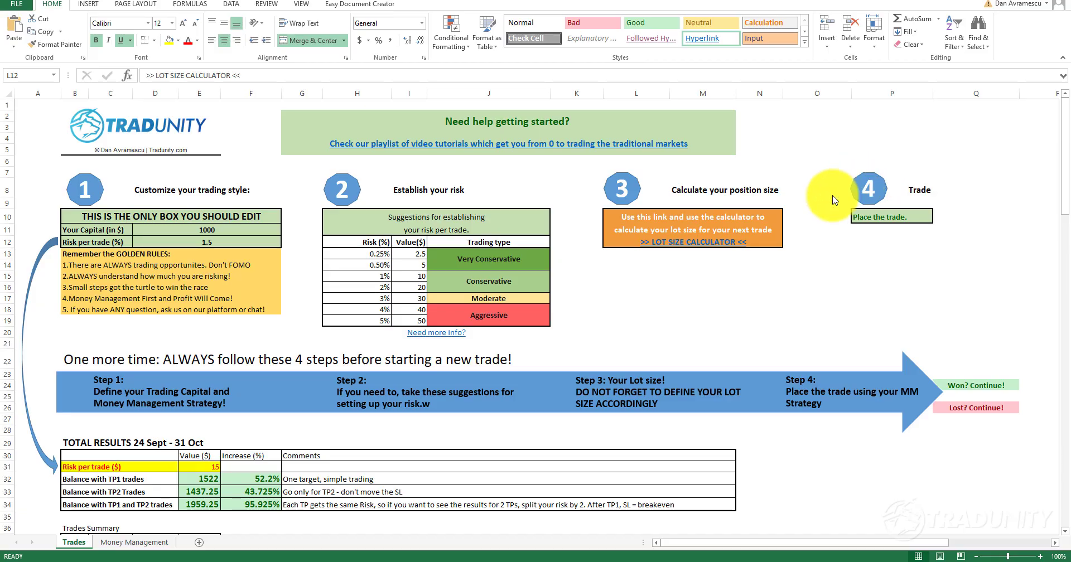
Step: Select the >> LOT SIZE CALCULATOR << cell L12 on the Trades sheet
click(699, 246)
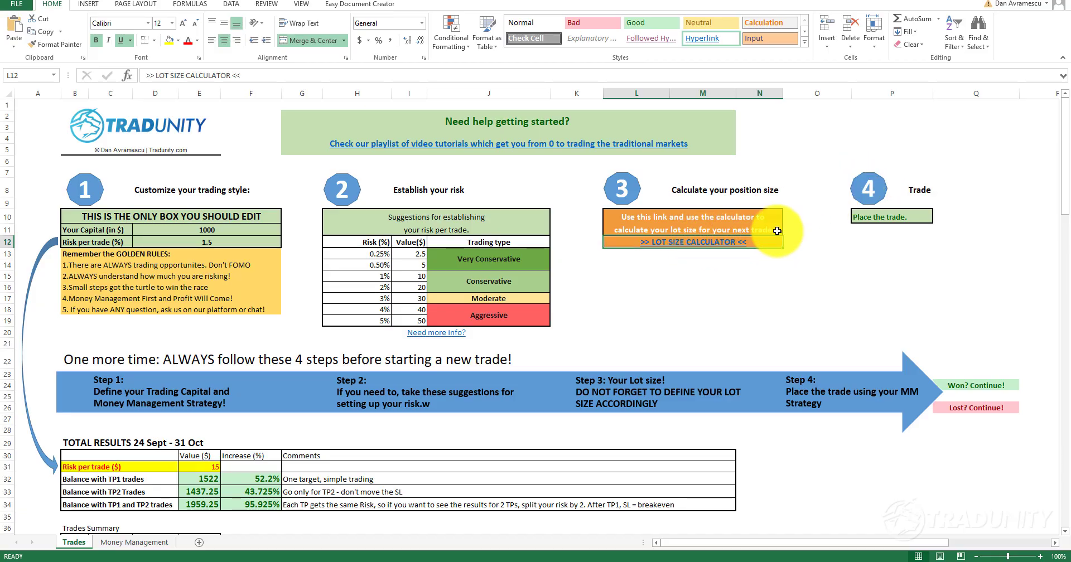
Step: Select the GBPCAD trade's entry, stop-loss and take-profit prices in E65:H65
scroll(678, 271, down, 12)
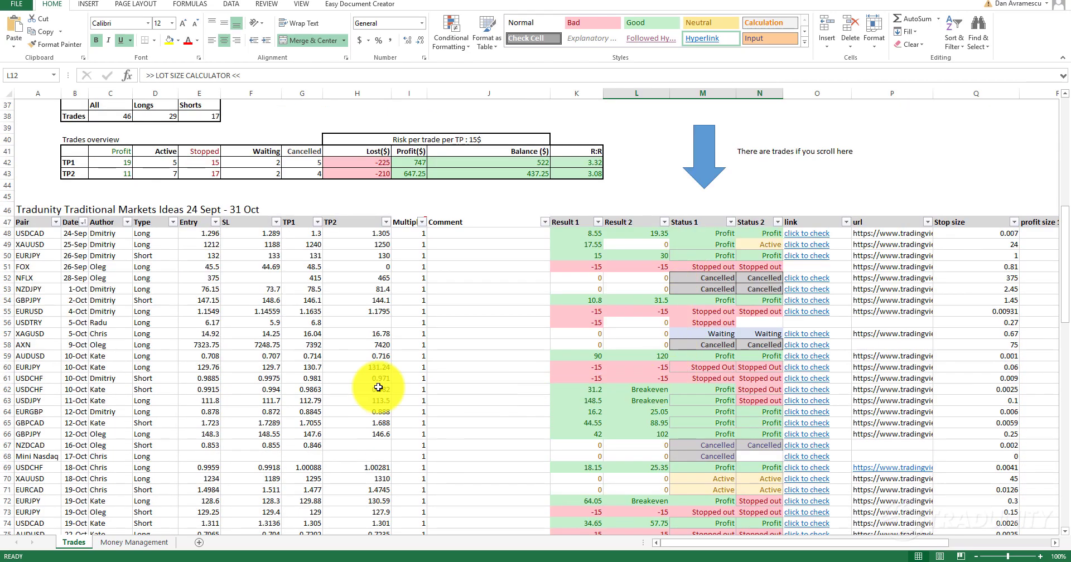
click(263, 419)
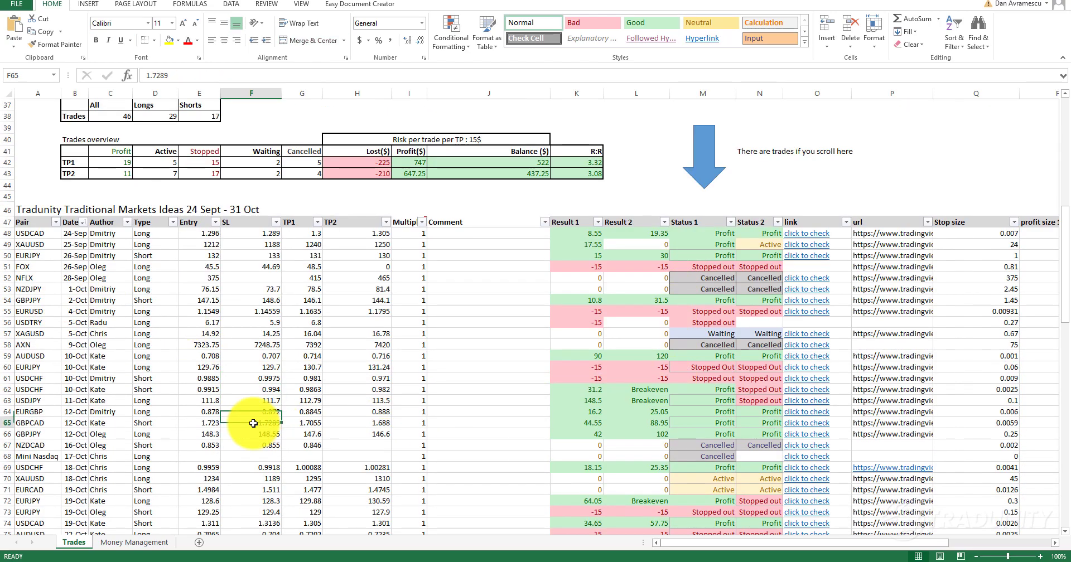
click(193, 421)
drag(193, 421, 385, 422)
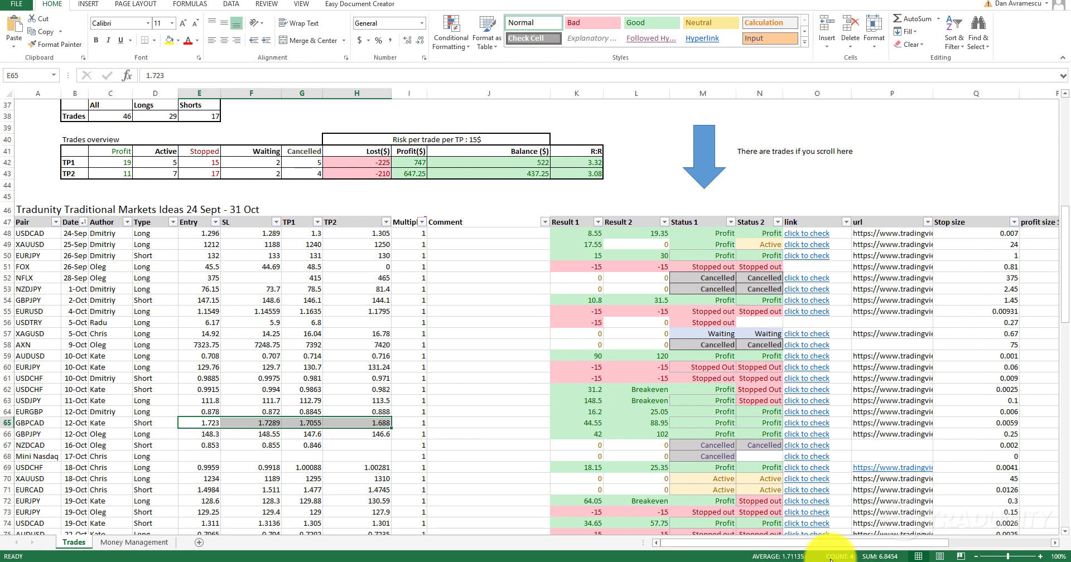
Step: Launch Windows Calculator from Start search and position it beside the sheet
key(super)
text(calc)
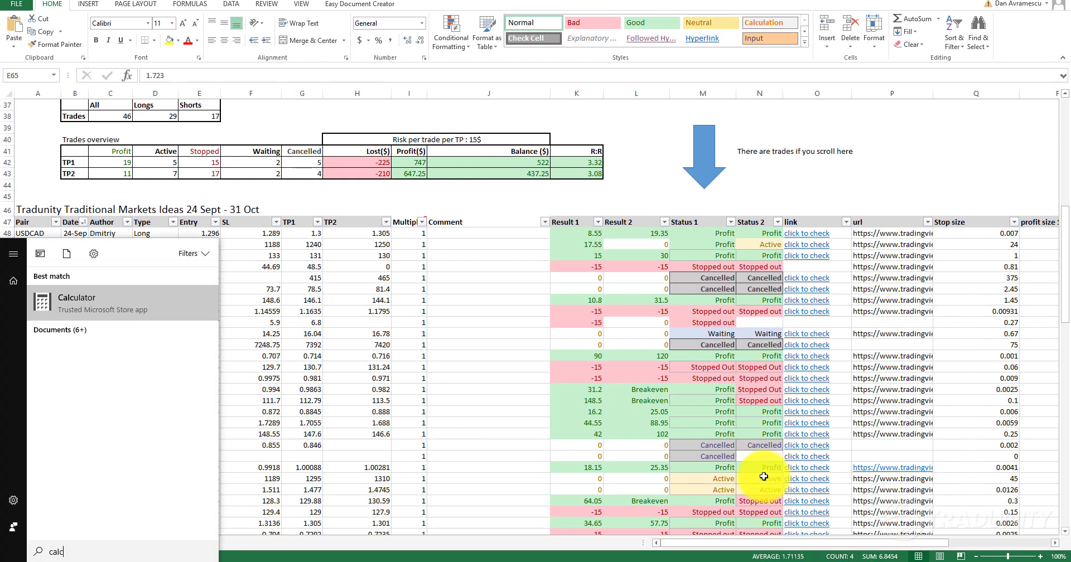
key(Return)
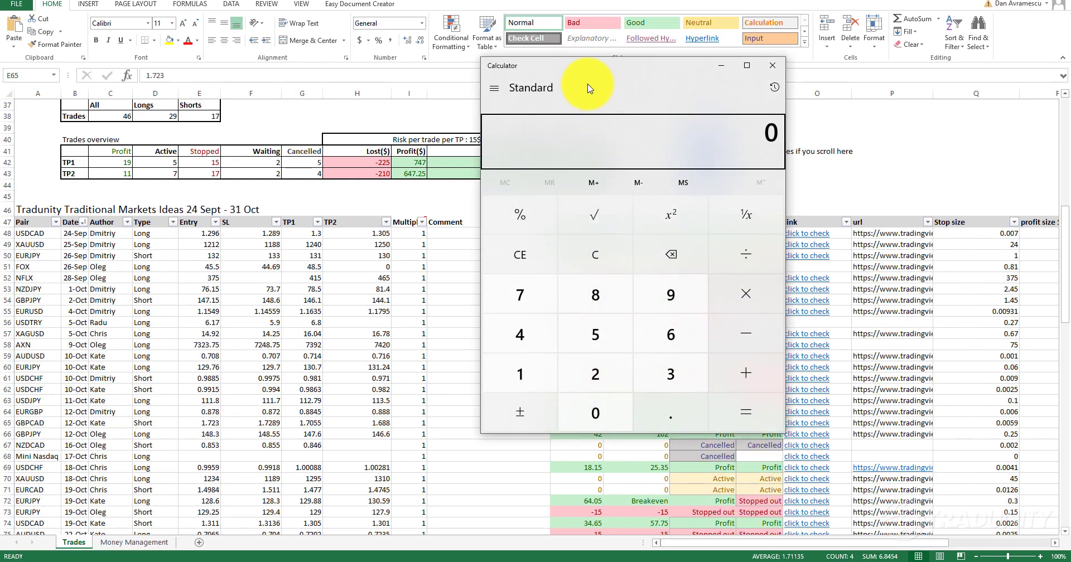
drag(586, 67, 536, 109)
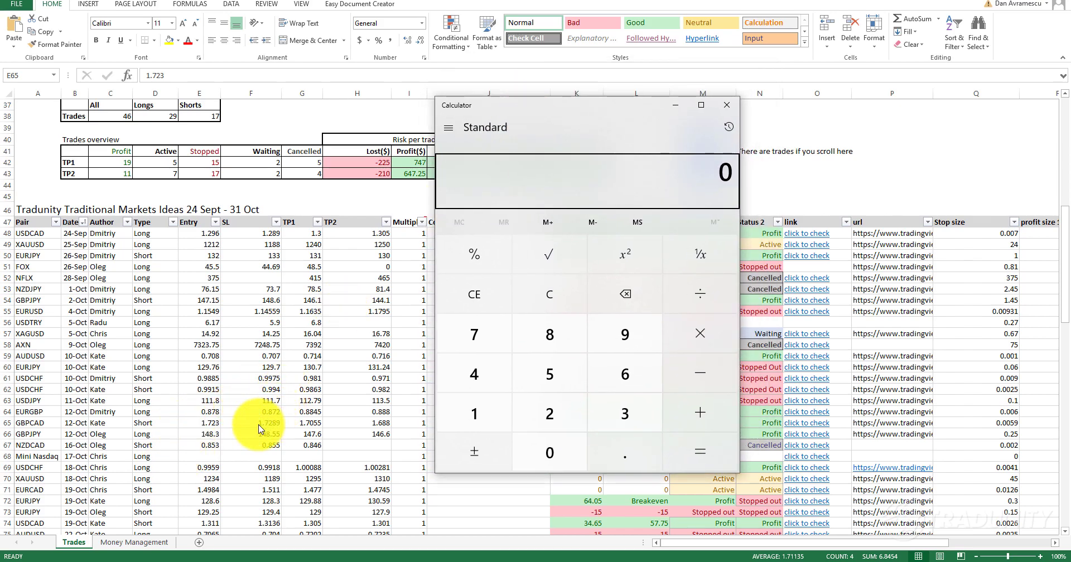
click(210, 428)
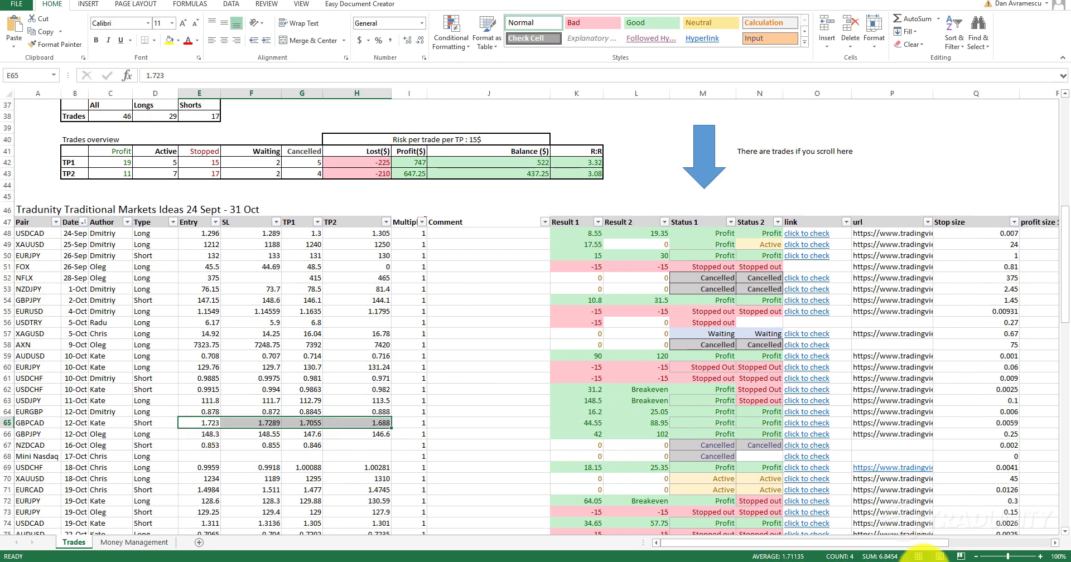
click(920, 560)
Step: Compute 1.723 minus 1.7289, giving -0.0059
text(1.)
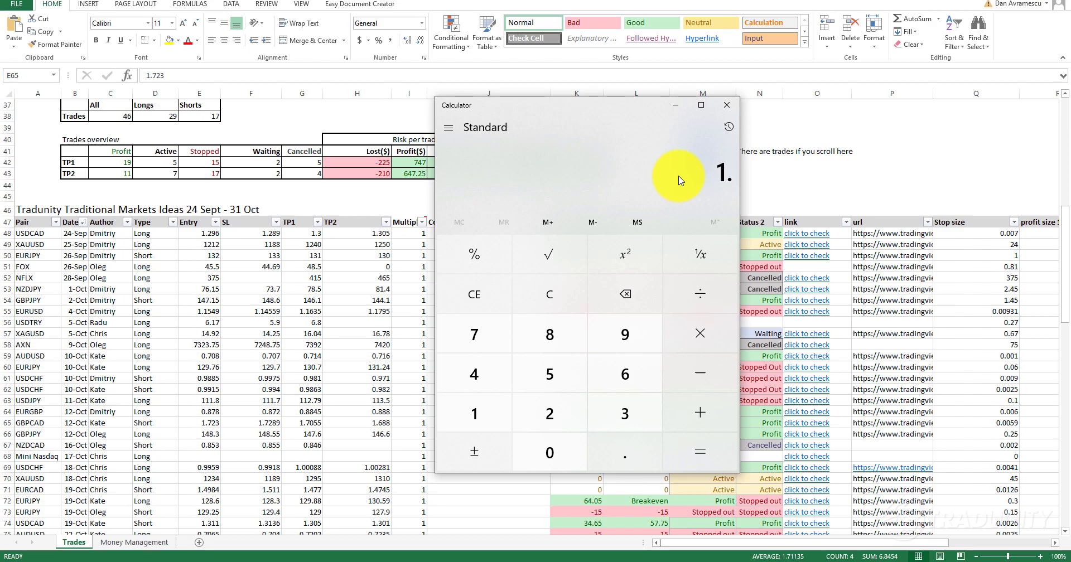
text(72300)
key(minus)
text(1.7289)
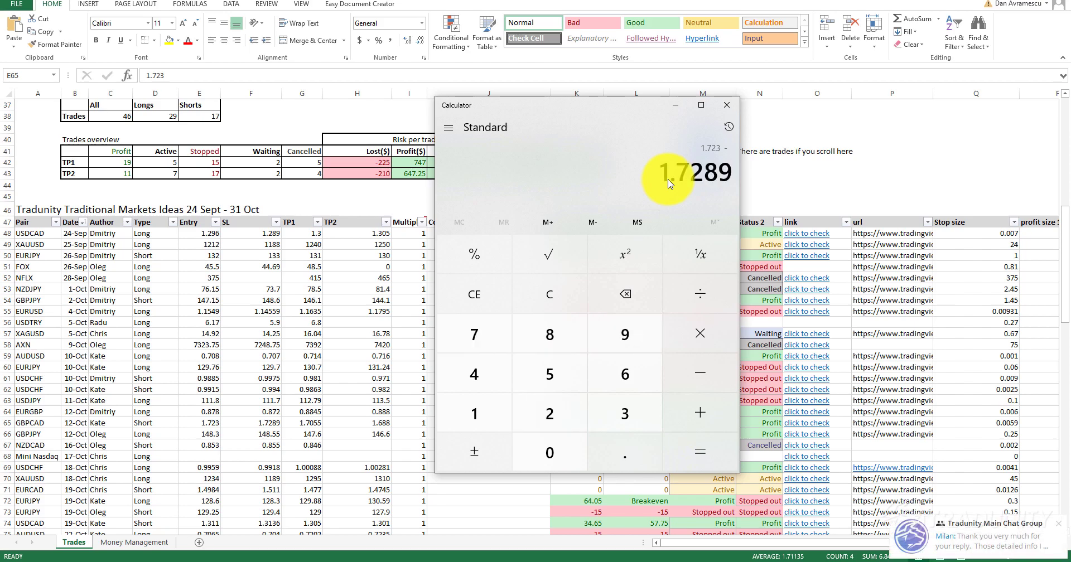
key(Return)
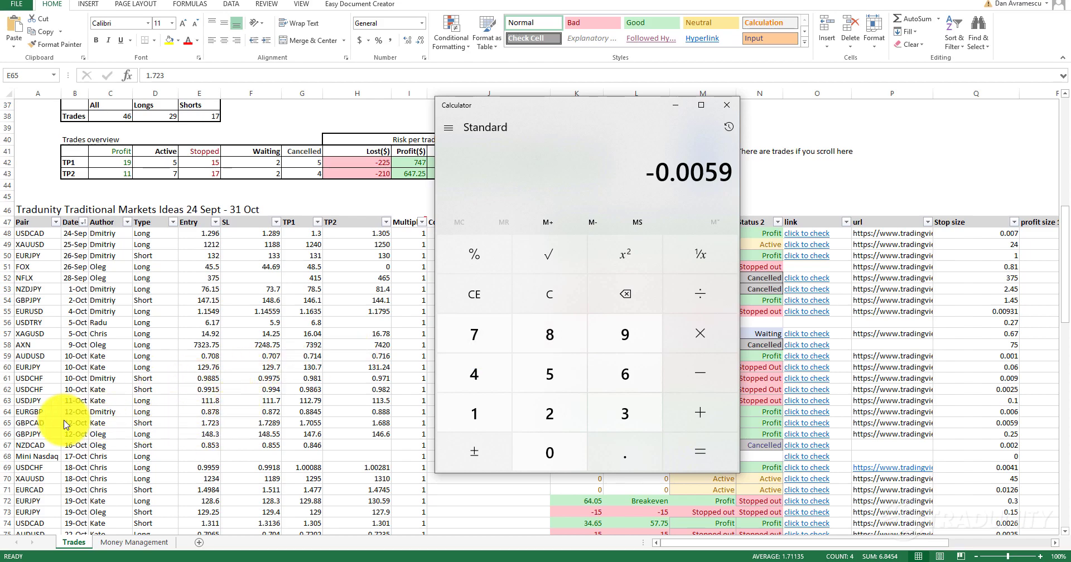
Step: Calculate with pair GBPCAD and a 59-pip stop-loss, giving 0.034 lots
click(28, 423)
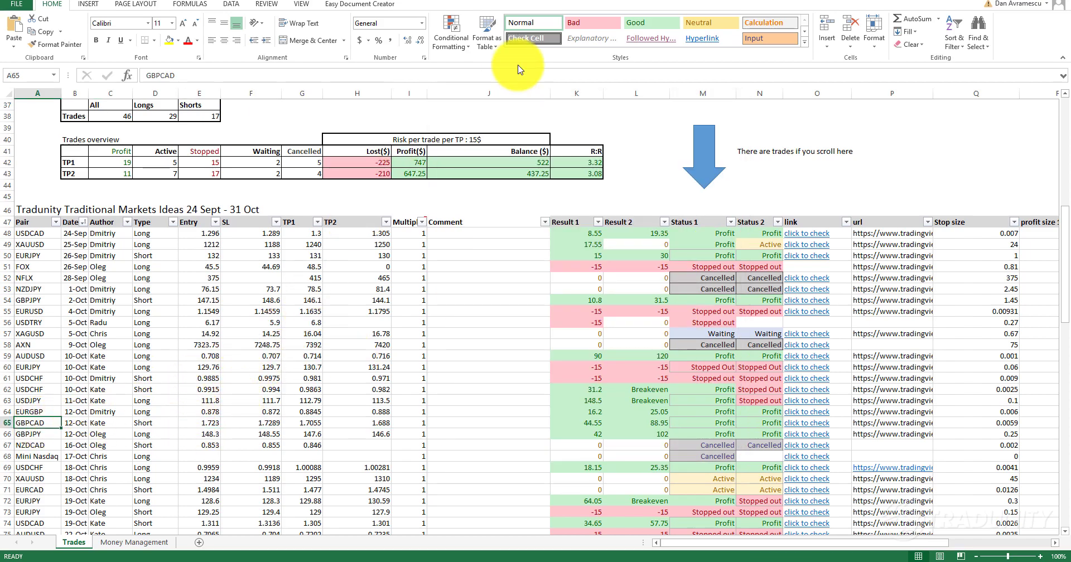
click(694, 558)
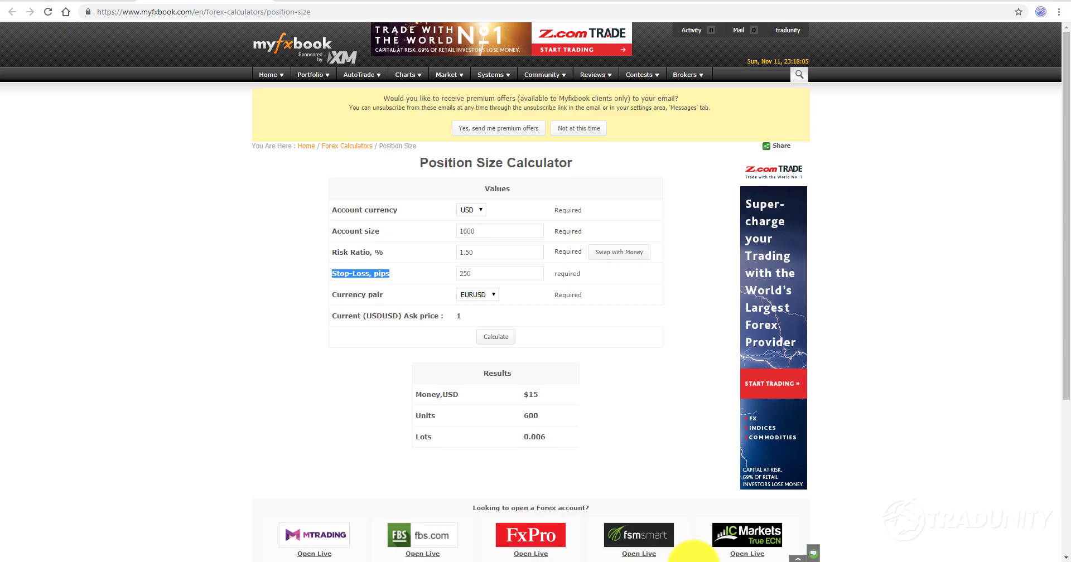
click(491, 296)
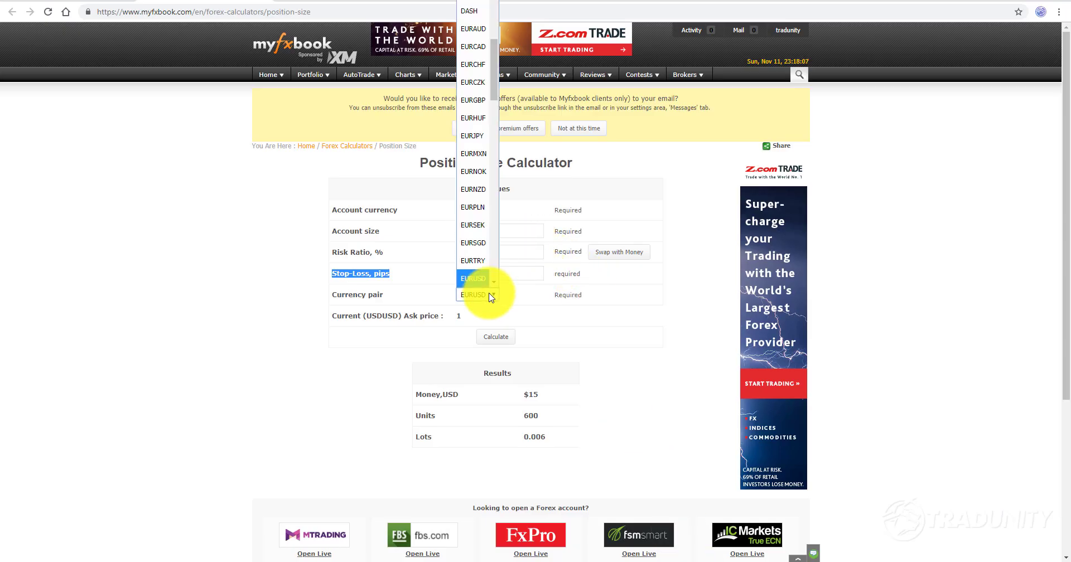
key(Down)
key(Down)
key(Down)
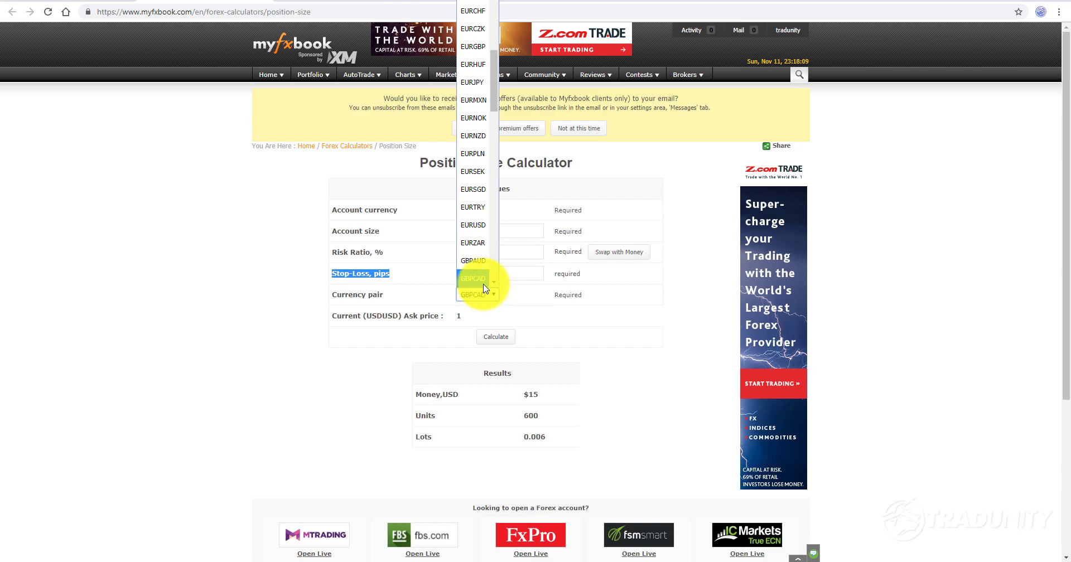
click(484, 284)
double_click(478, 271)
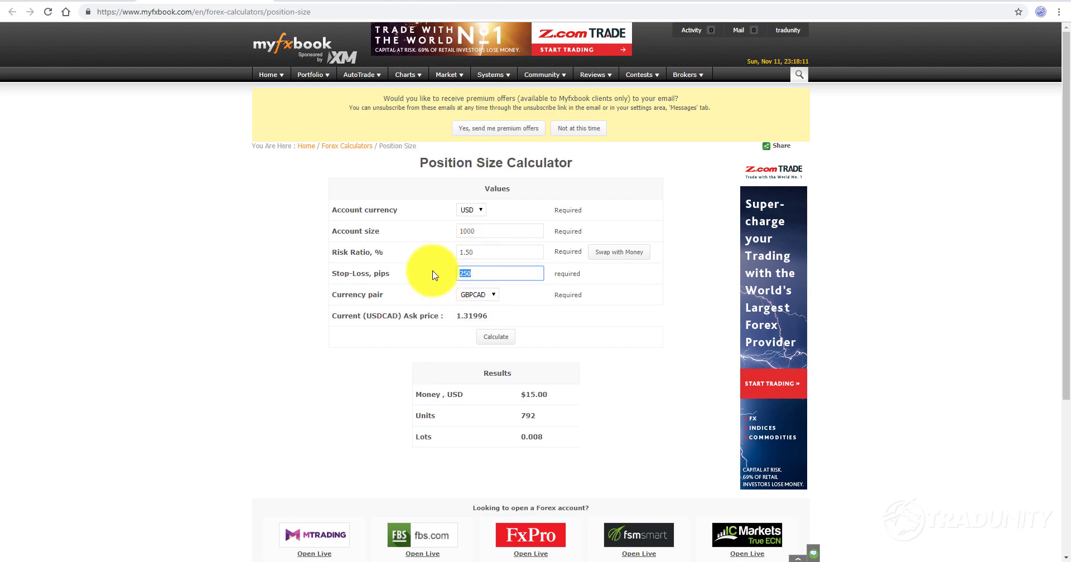
text(59)
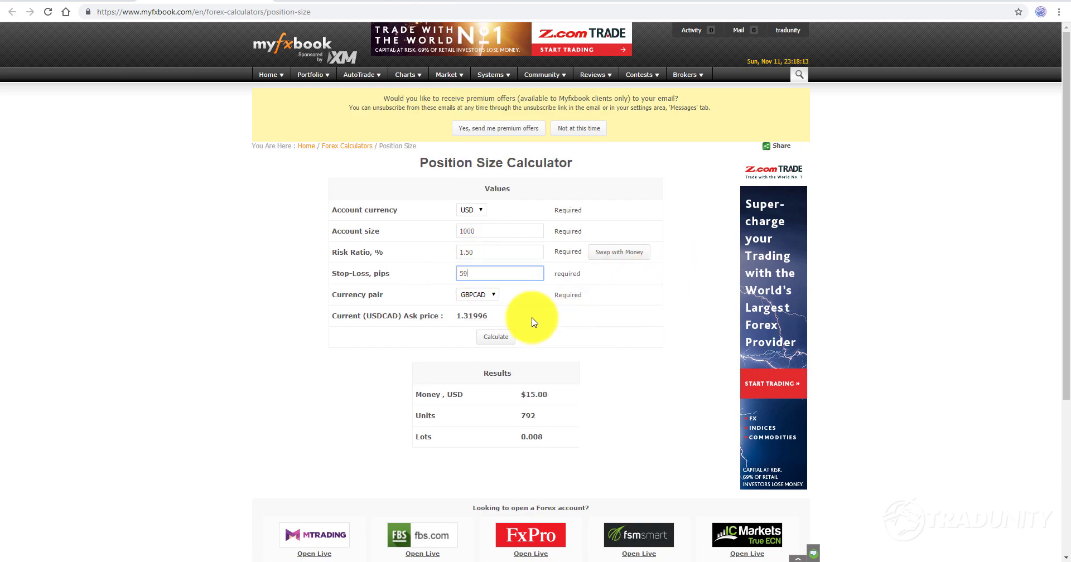
click(497, 337)
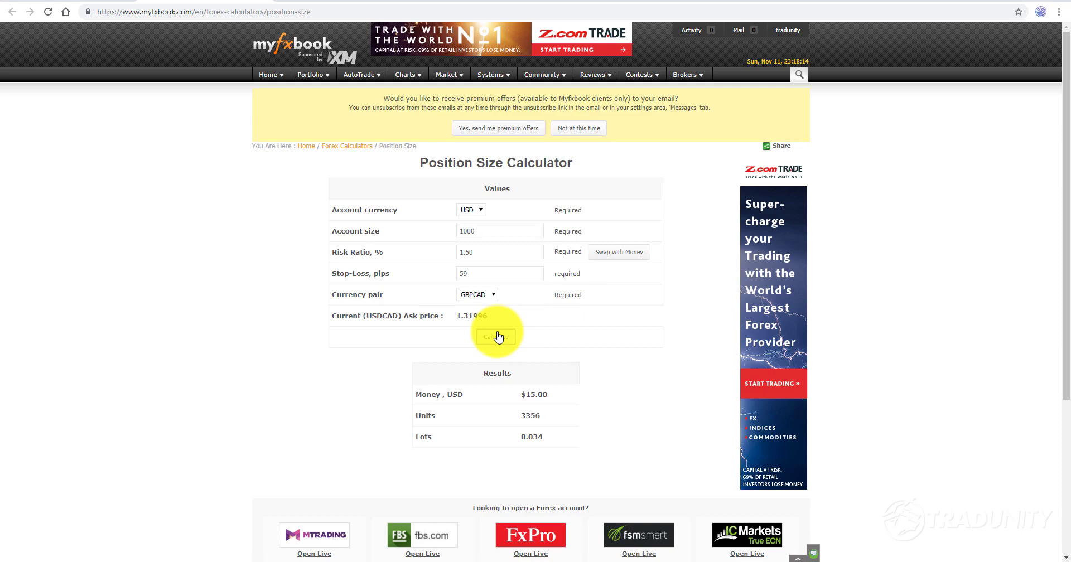
double_click(532, 436)
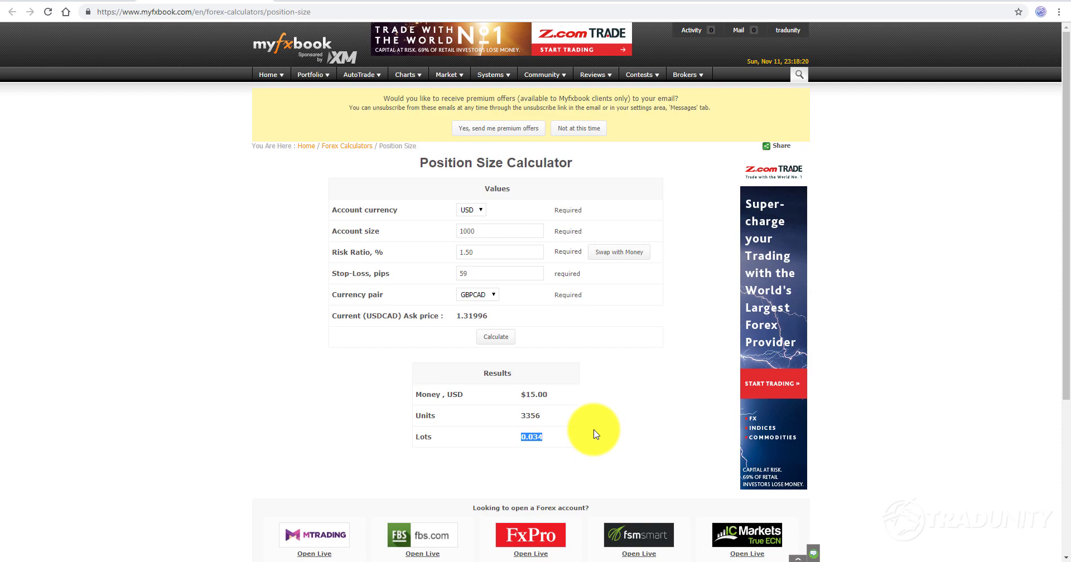
Step: Enter a 200 account size and recalculate, giving a 0.007 lot size
double_click(473, 231)
text(200)
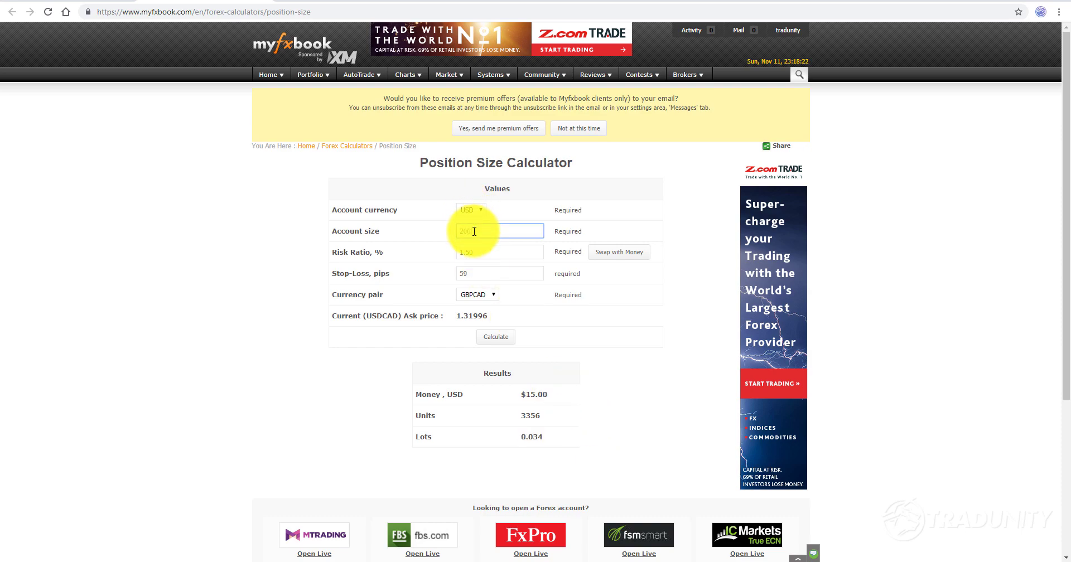
click(546, 438)
drag(547, 438, 550, 438)
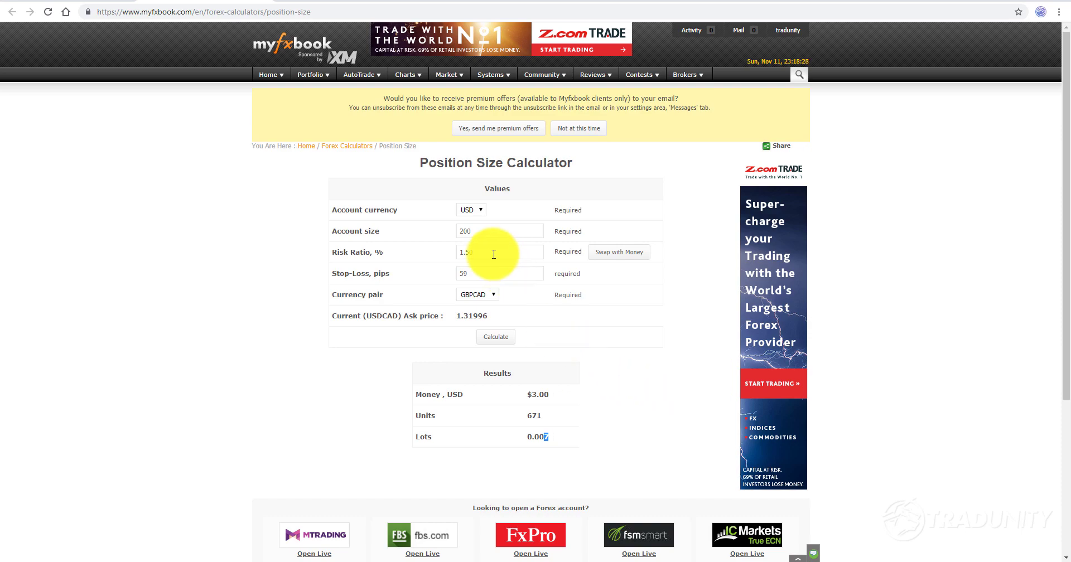
Step: Recalculate the 200 account at 2%, 2.1%, then 2.2% risk
drag(491, 252, 430, 252)
text(2)
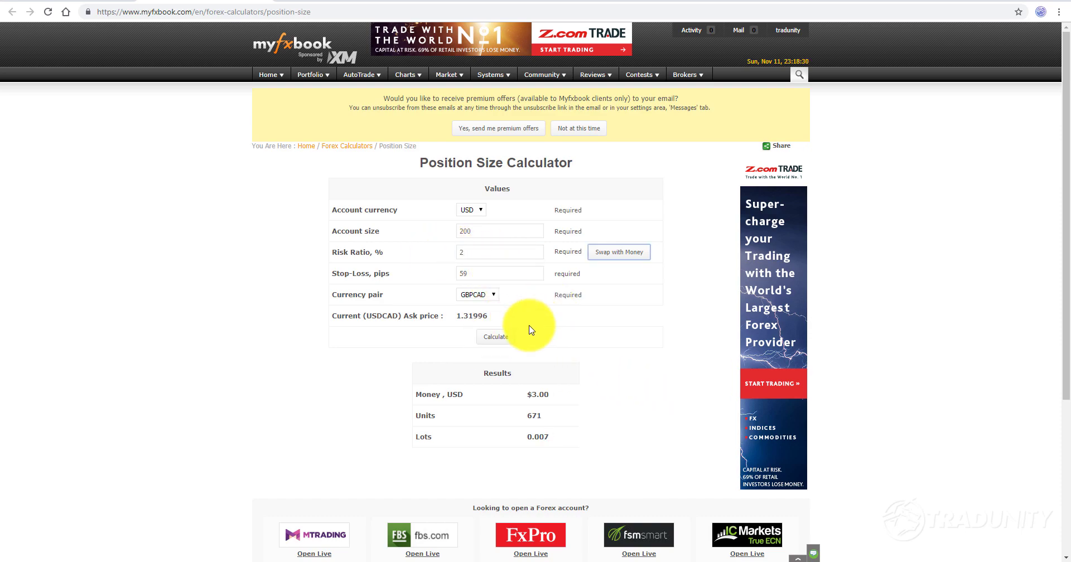
click(496, 336)
click(474, 252)
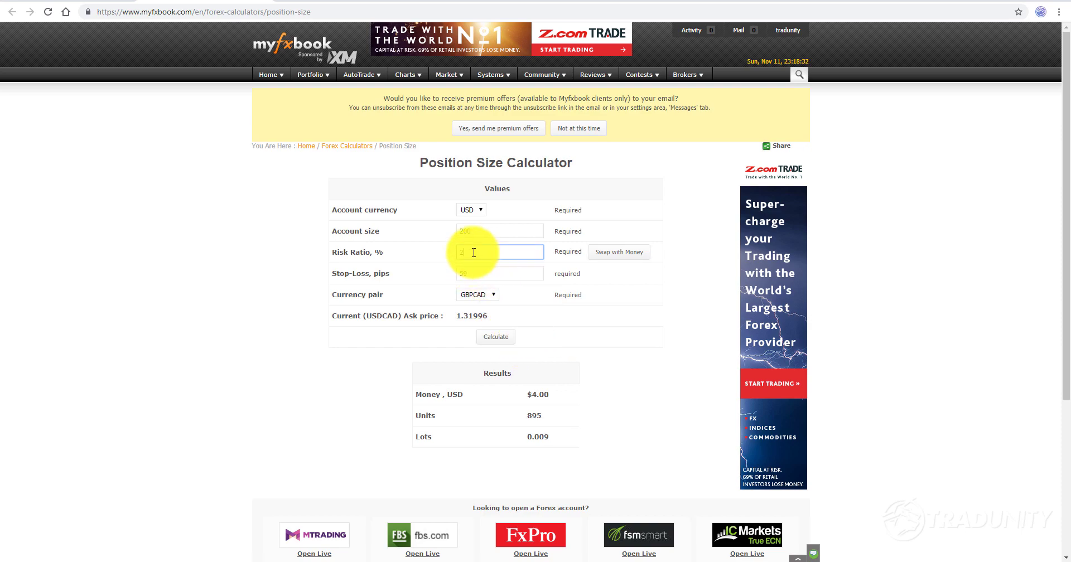
text(.1)
click(496, 337)
click(470, 252)
key(BackSpace)
text(2)
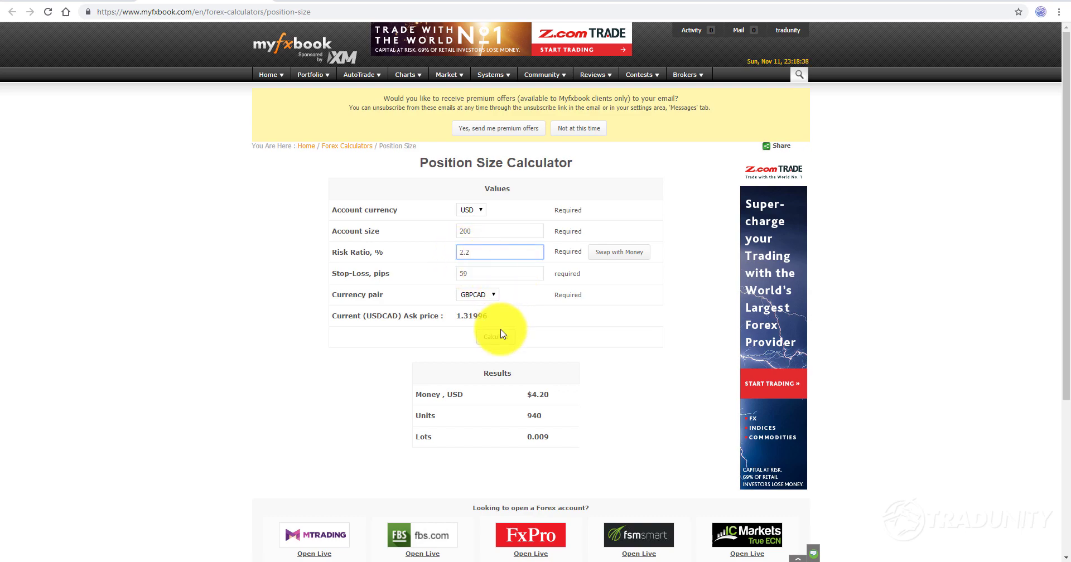
click(500, 336)
Step: Confirm the 2.2% result: 0.010 lots with a $4.40 risk amount
drag(545, 433, 490, 433)
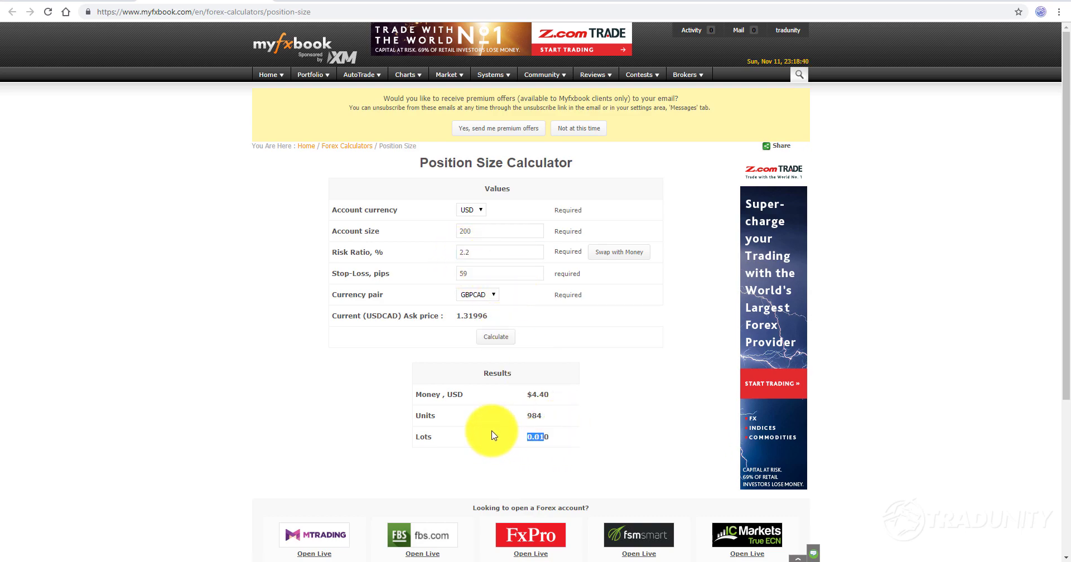
click(502, 338)
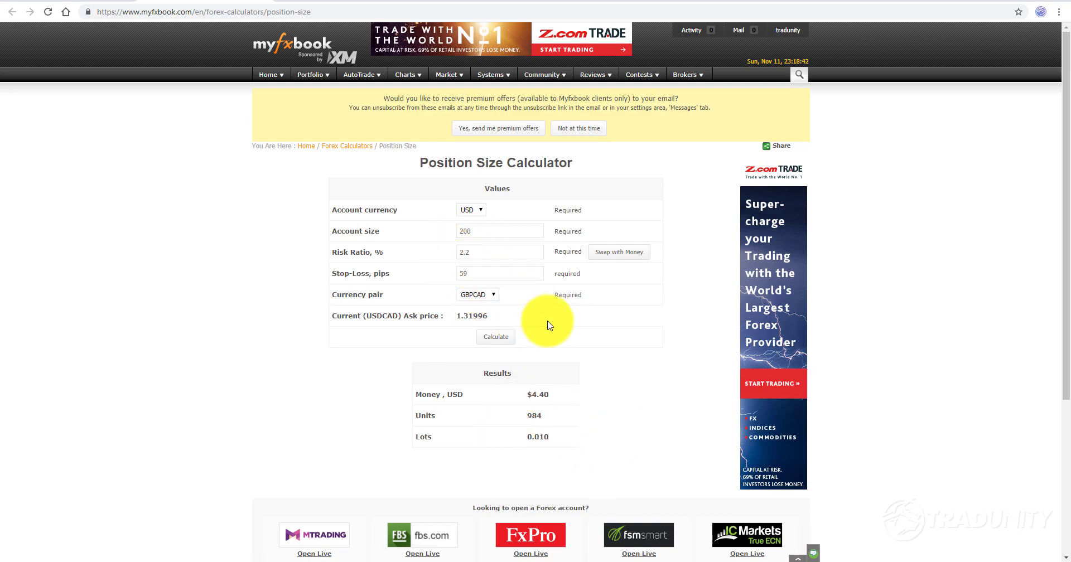
drag(547, 394, 500, 400)
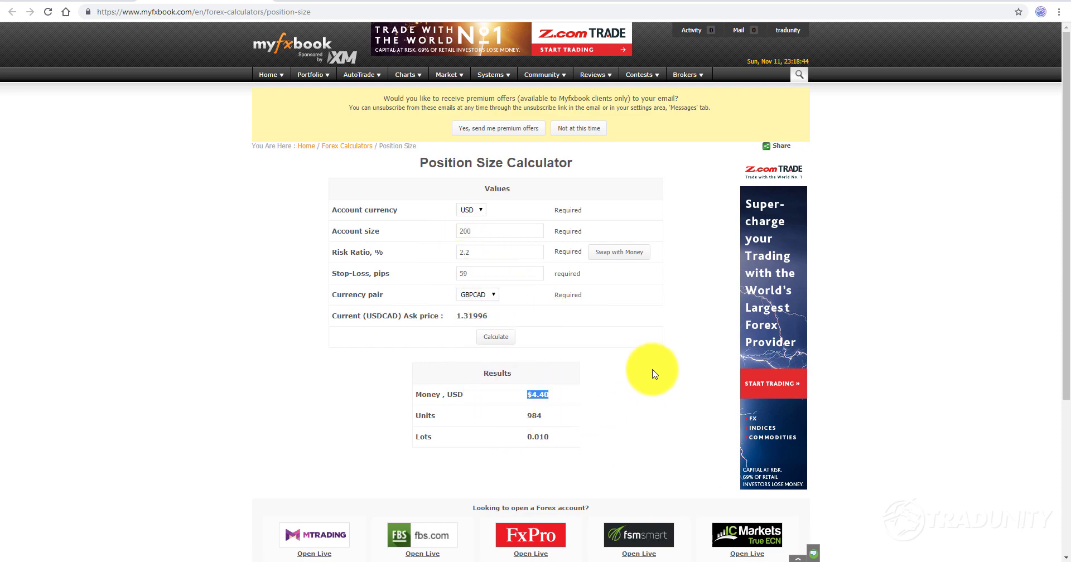
click(526, 395)
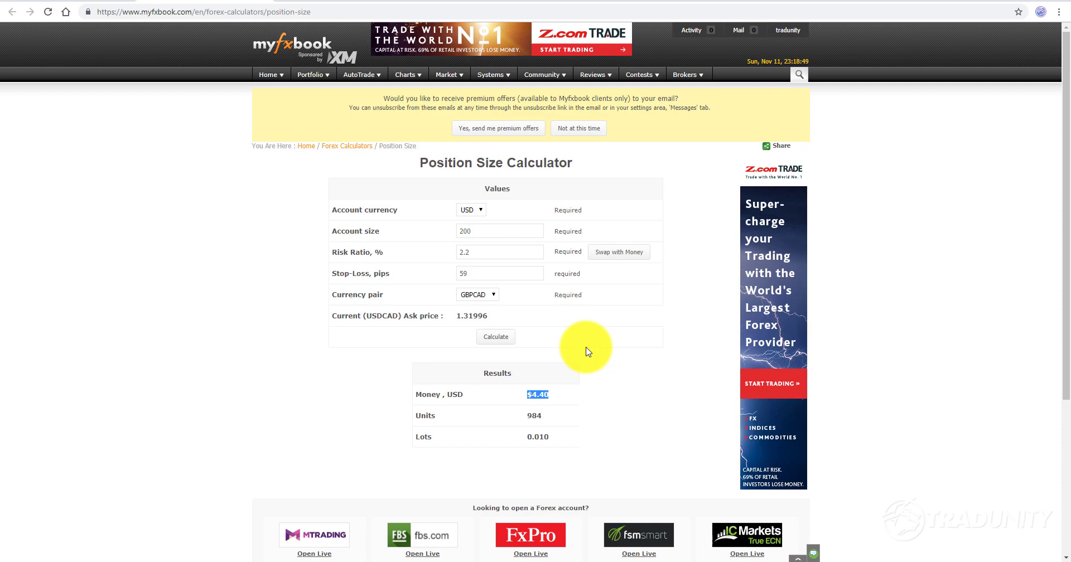
Step: Change the account size to 500 with a 1.5% risk ratio
double_click(472, 231)
text(500)
key(Tab)
text(1.5)
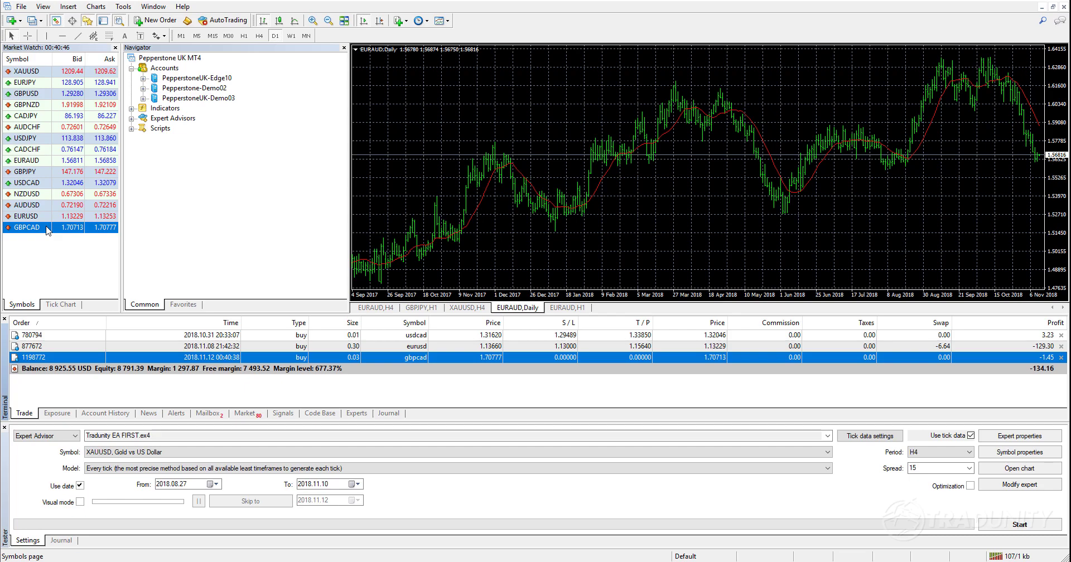
Step: Open a GBPCAD order from Market Watch and set its volume to 0.034 lots
double_click(47, 228)
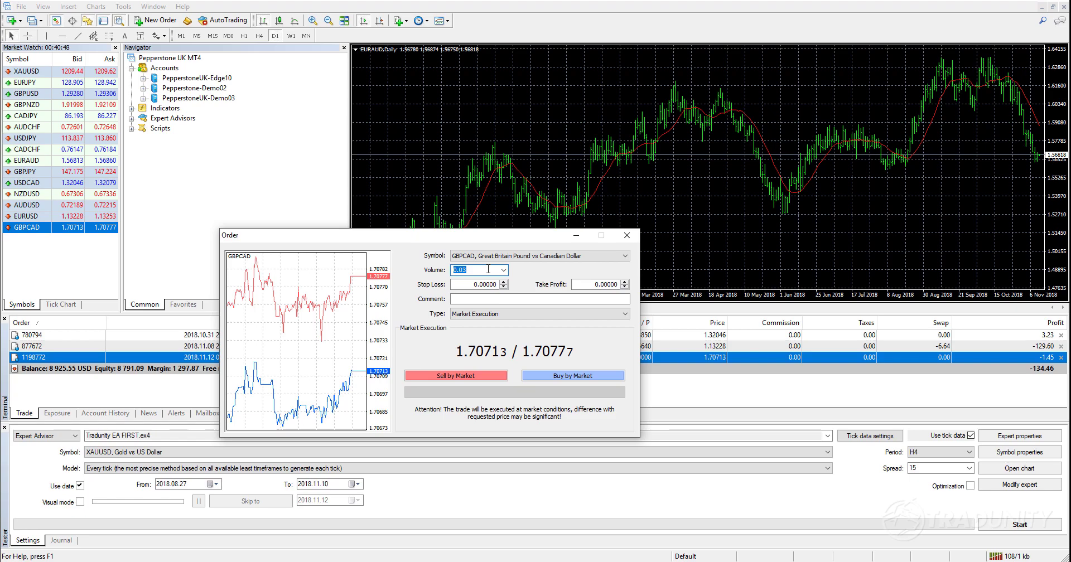
click(488, 270)
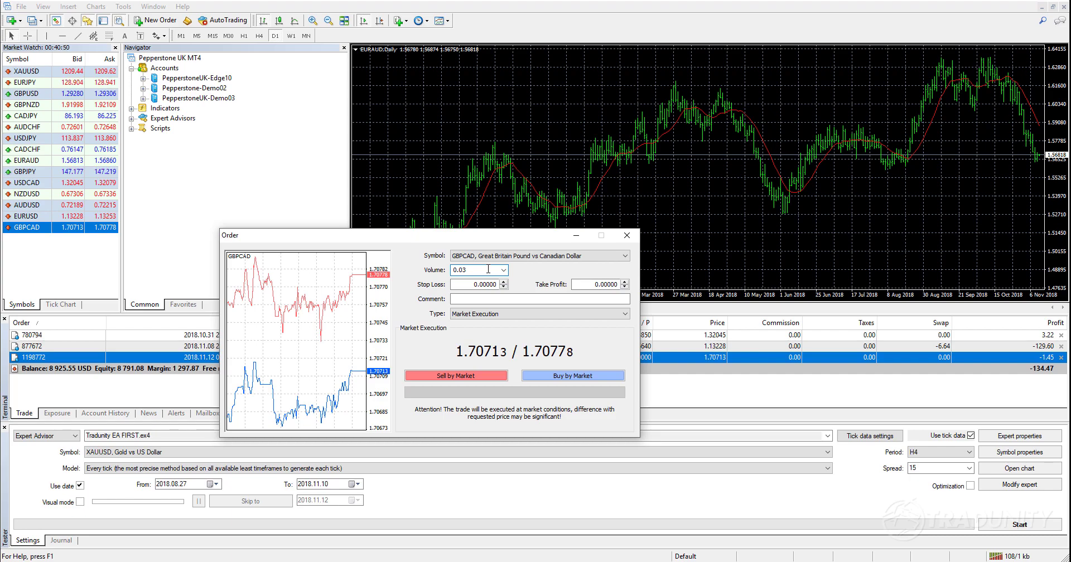
key(BackSpace)
text(4)
key(BackSpace)
text(34)
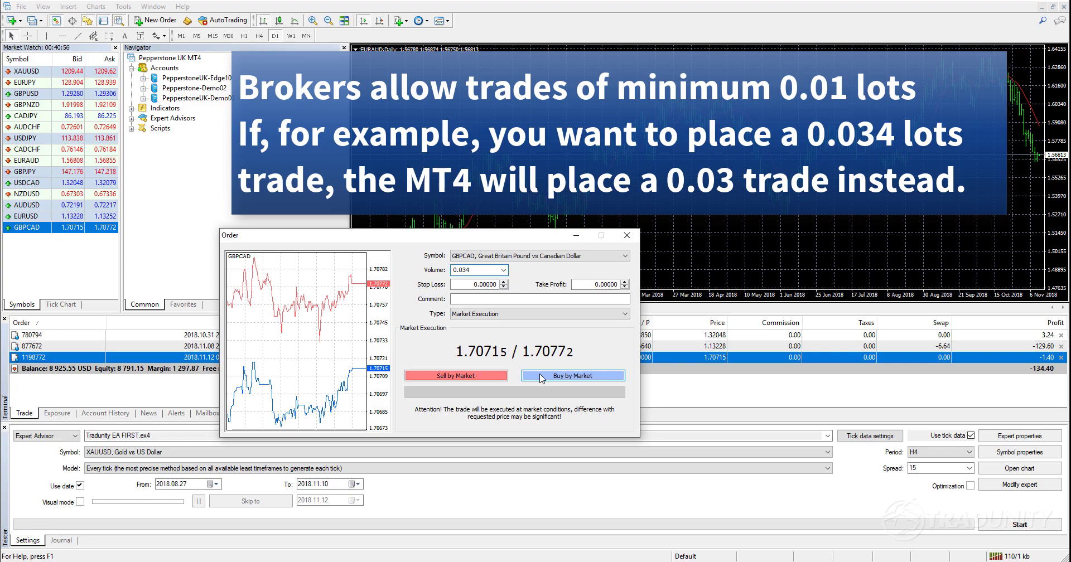
Step: Sell 0.03 lots of GBPCAD at market and dismiss the success message
click(491, 375)
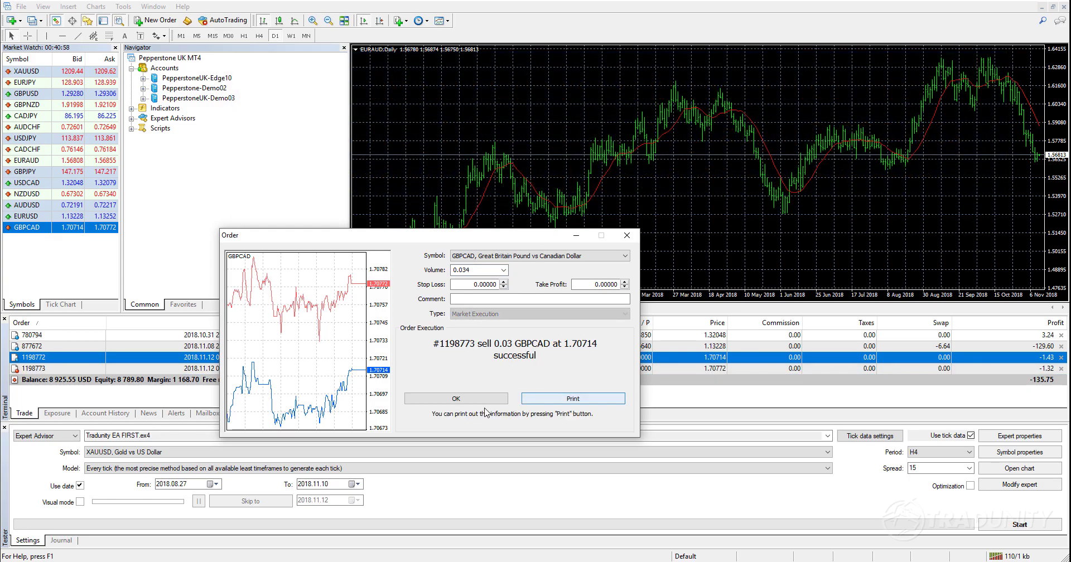
click(476, 400)
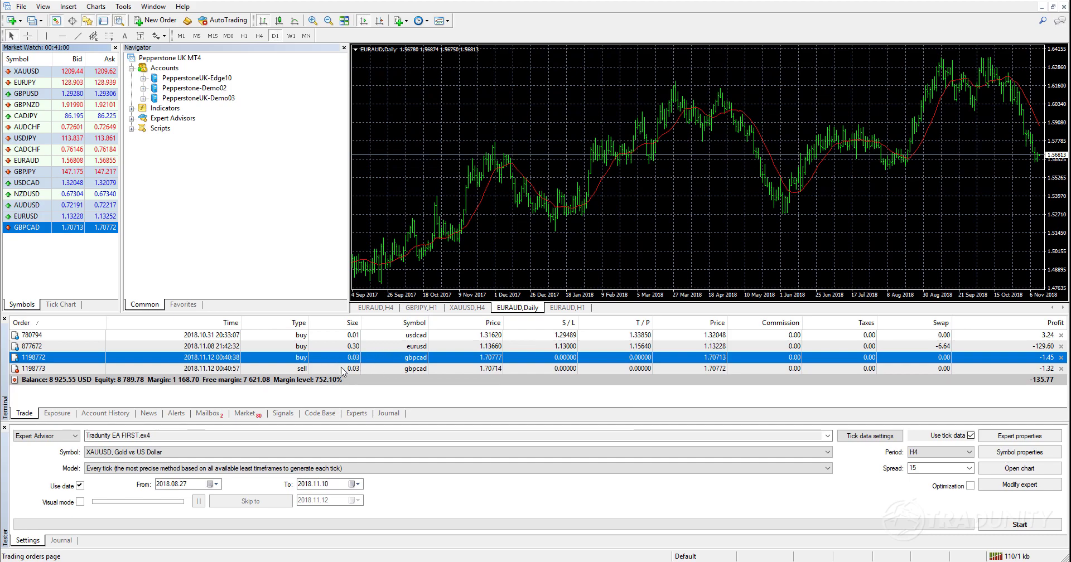